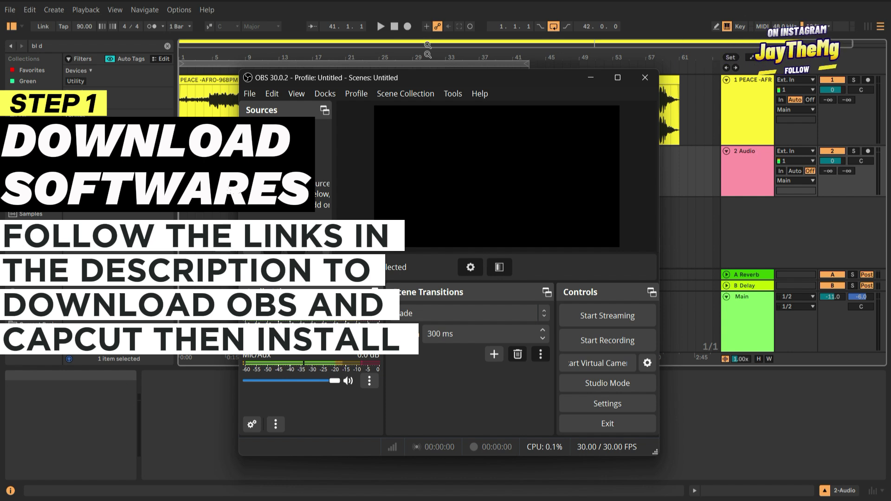
Step: Drag the OBS window left, then down to reveal the audio clip, then back to the top
{"action": "left_click_drag", "start_coordinate": [428, 79], "coordinate": [409, 82]}
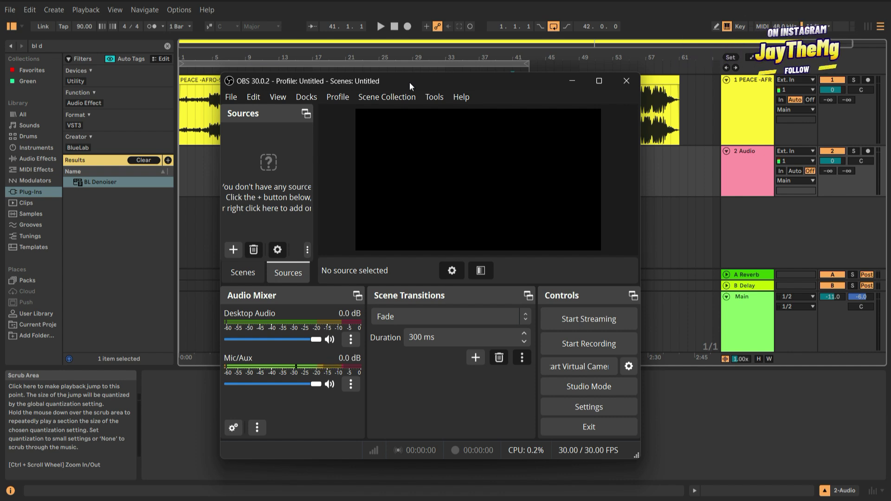
{"action": "left_click_drag", "start_coordinate": [409, 82], "coordinate": [408, 226]}
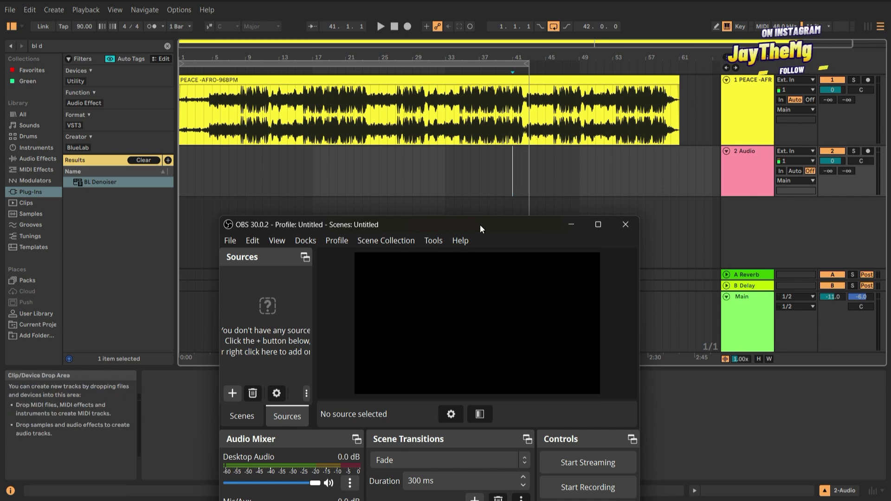
{"action": "left_click_drag", "start_coordinate": [479, 224], "coordinate": [476, 69]}
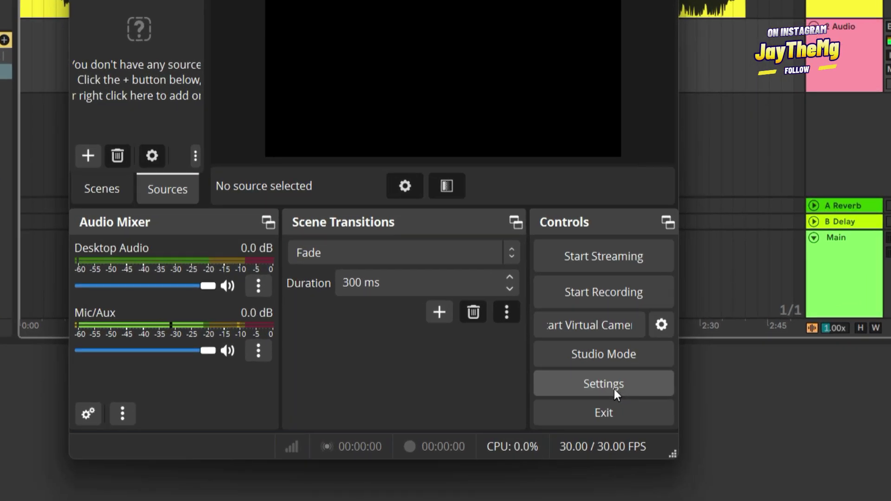
Step: Set the Output recording path to the OBS Recordings folder inside Videos
{"action": "left_click", "coordinate": [588, 399]}
{"action": "left_click", "coordinate": [75, 46]}
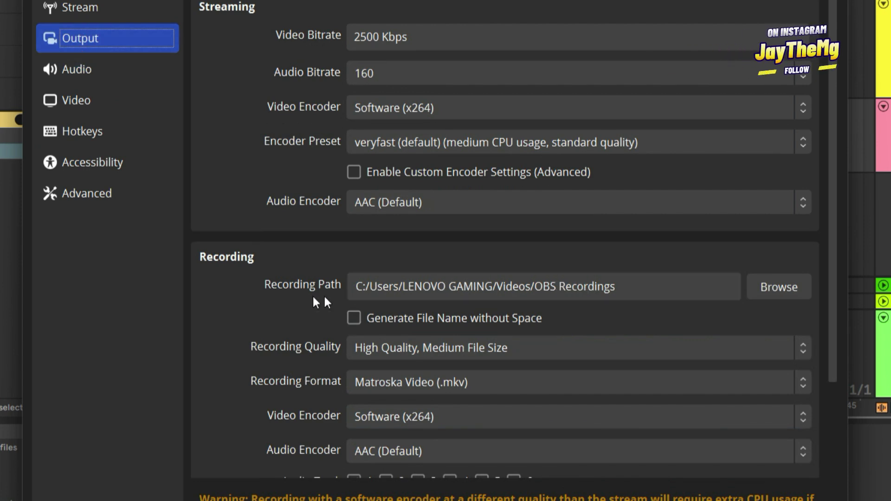
{"action": "left_click", "coordinate": [783, 290]}
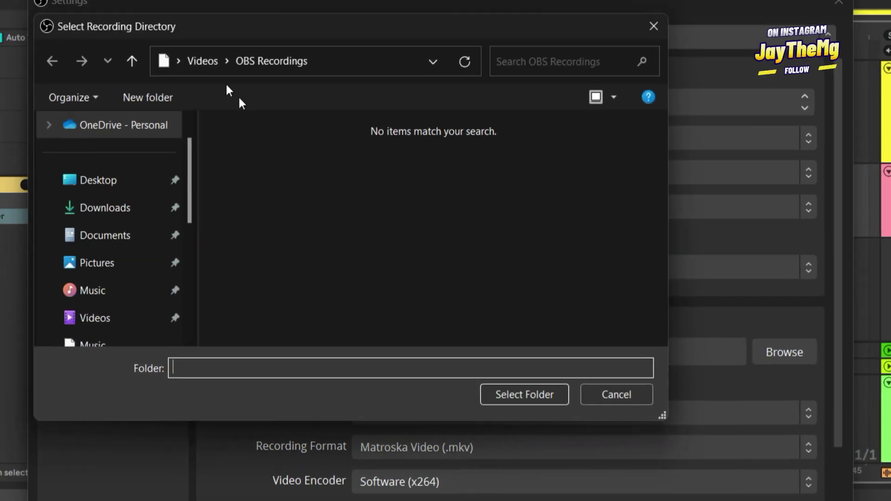
{"action": "left_click", "coordinate": [204, 73]}
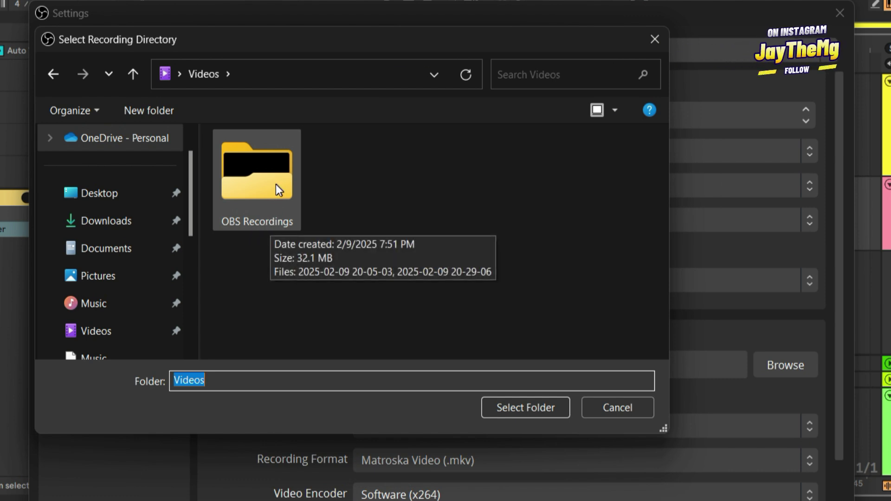
{"action": "double_click", "coordinate": [251, 185]}
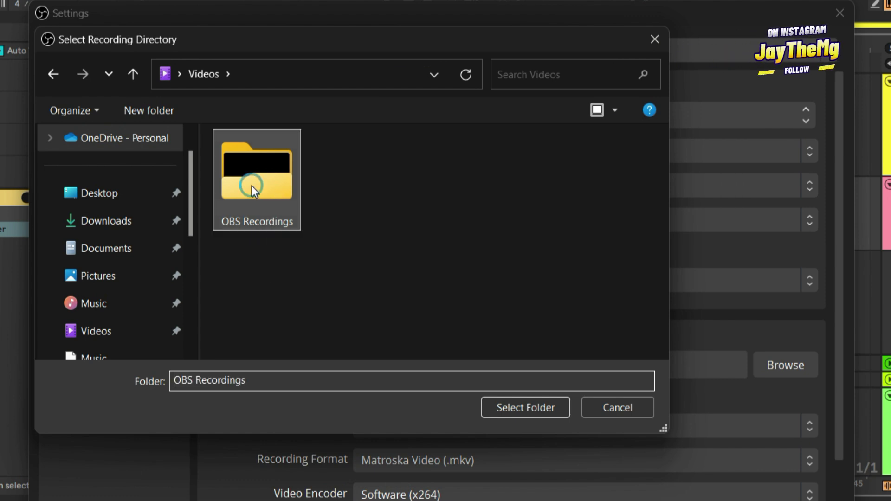
{"action": "left_click", "coordinate": [537, 407]}
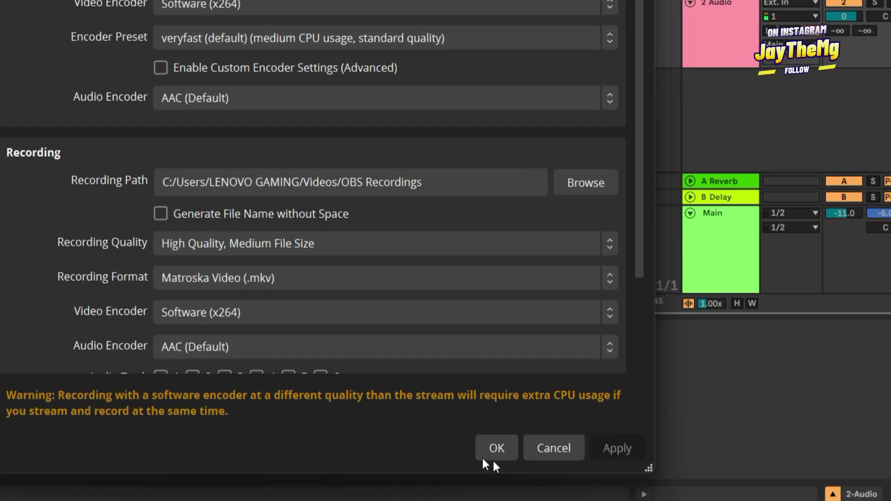
Step: Save the settings with OK, then review Mic/Aux devices and cancel, keeping Default
{"action": "left_click", "coordinate": [489, 450]}
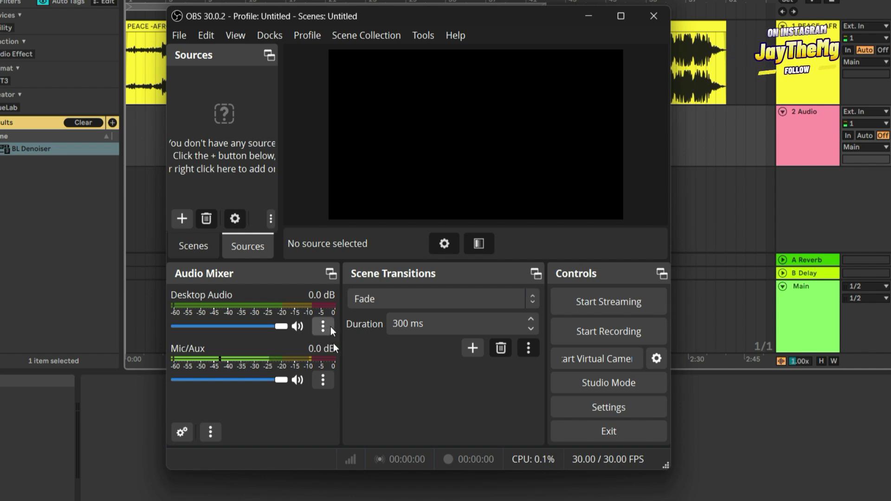
{"action": "left_click", "coordinate": [324, 380]}
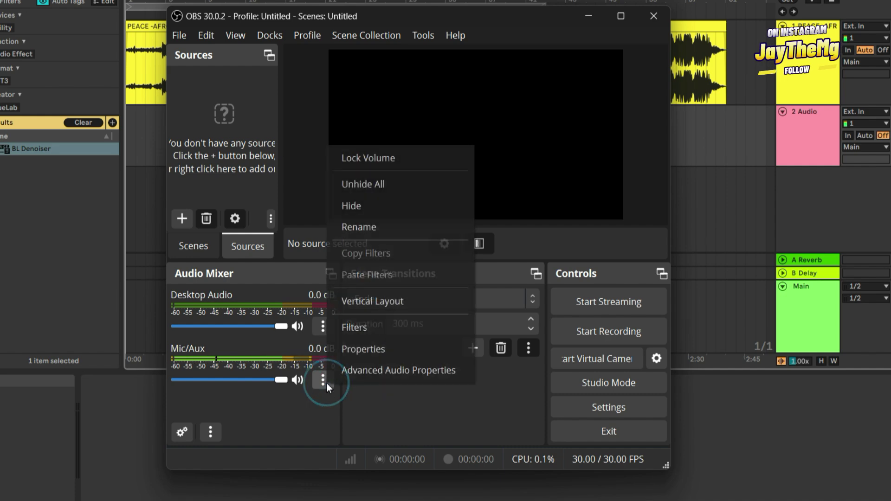
{"action": "left_click", "coordinate": [381, 353]}
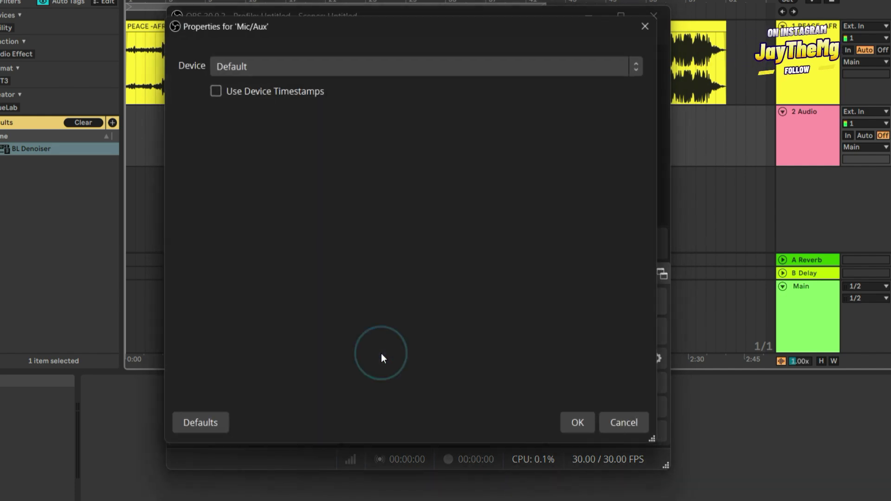
{"action": "left_click", "coordinate": [274, 65]}
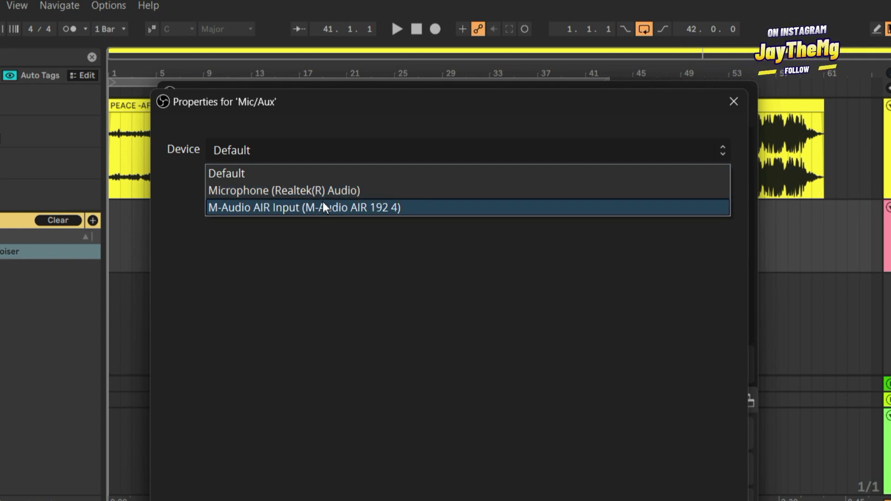
{"action": "left_click", "coordinate": [299, 207]}
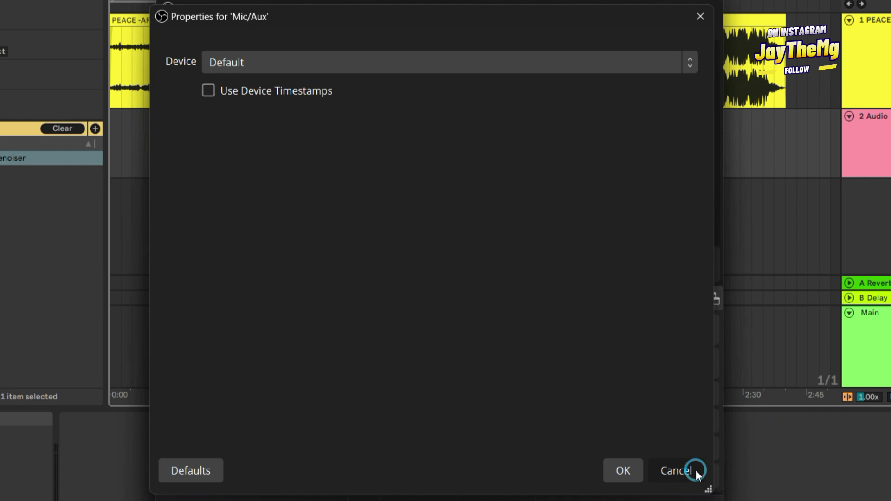
{"action": "left_click", "coordinate": [695, 470]}
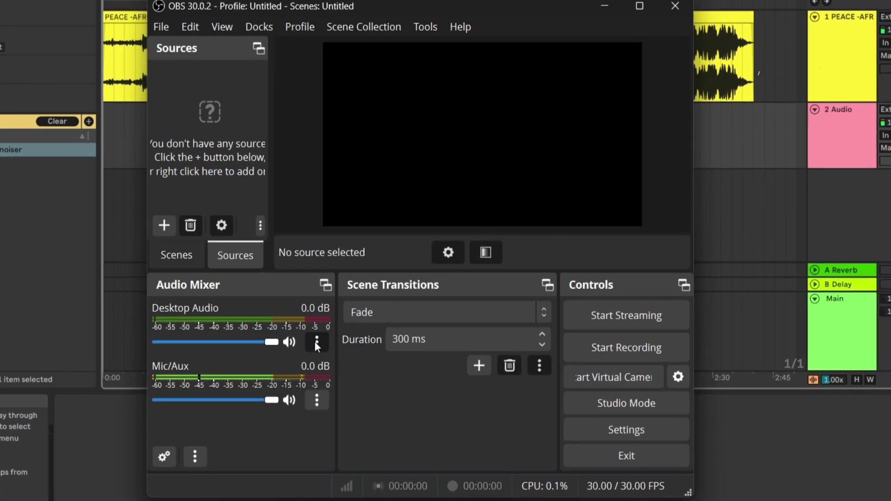
Step: Review the Desktop Audio device list and confirm it stays on M-Audio AIR Out
{"action": "left_click", "coordinate": [316, 344]}
{"action": "left_click", "coordinate": [355, 293]}
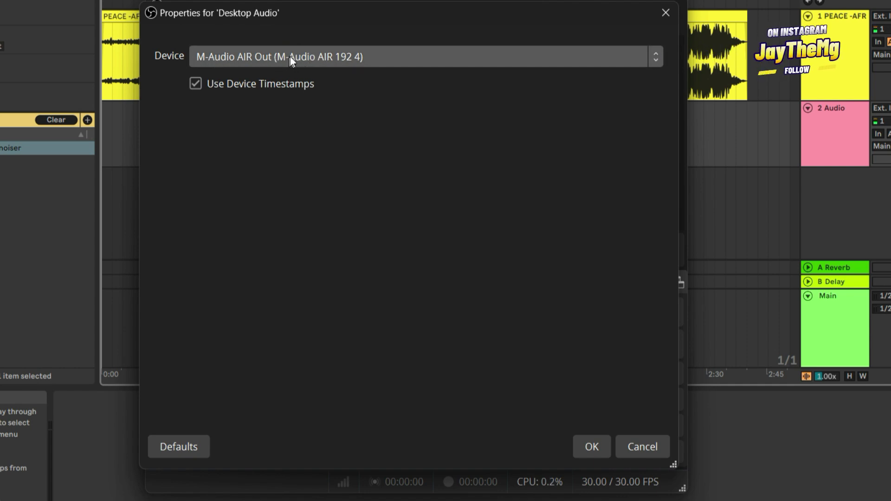
{"action": "left_click", "coordinate": [345, 56]}
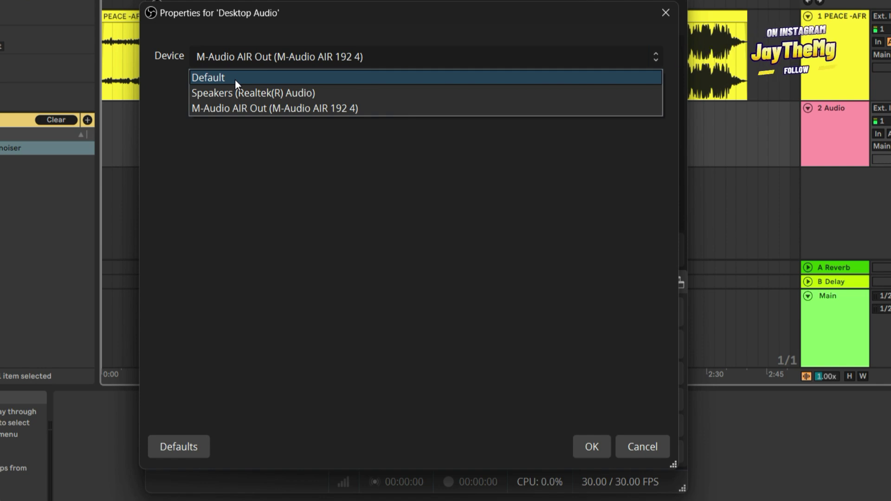
{"action": "key", "text": "Escape"}
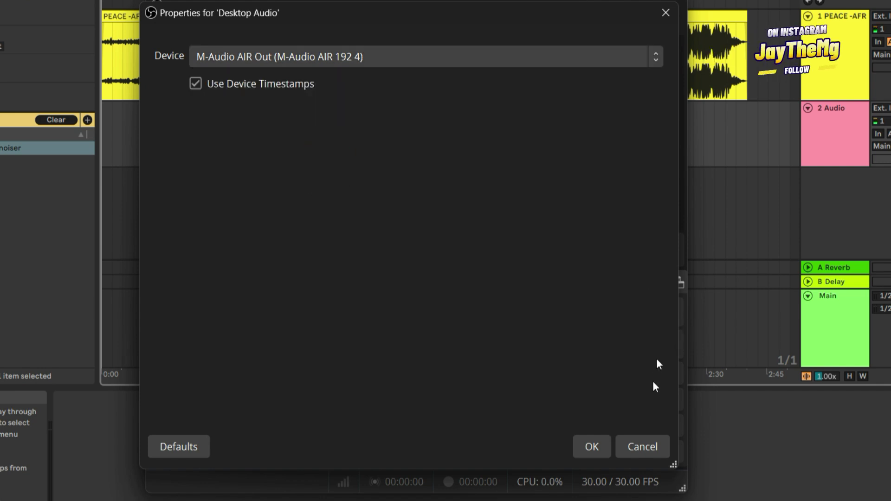
{"action": "left_click", "coordinate": [592, 447]}
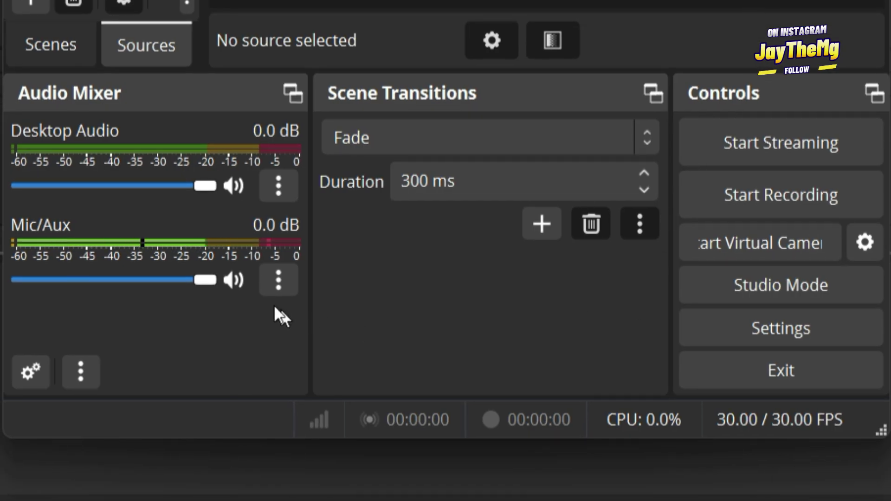
{"action": "left_click", "coordinate": [277, 283]}
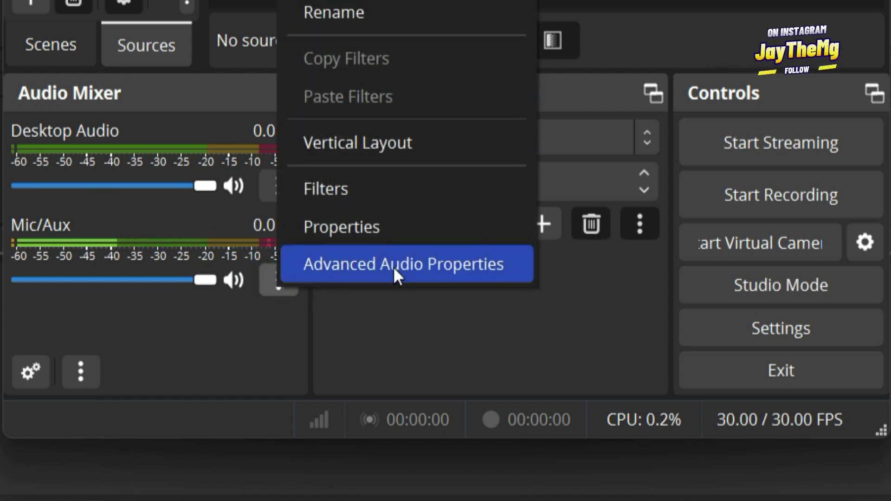
{"action": "left_click", "coordinate": [368, 260]}
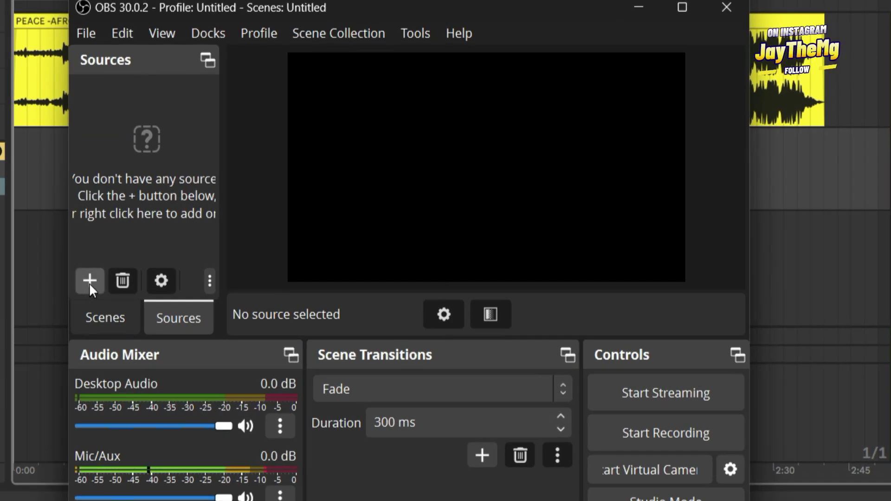
Step: Add a Display Capture source with its default name and accept its properties
{"action": "left_click", "coordinate": [90, 280]}
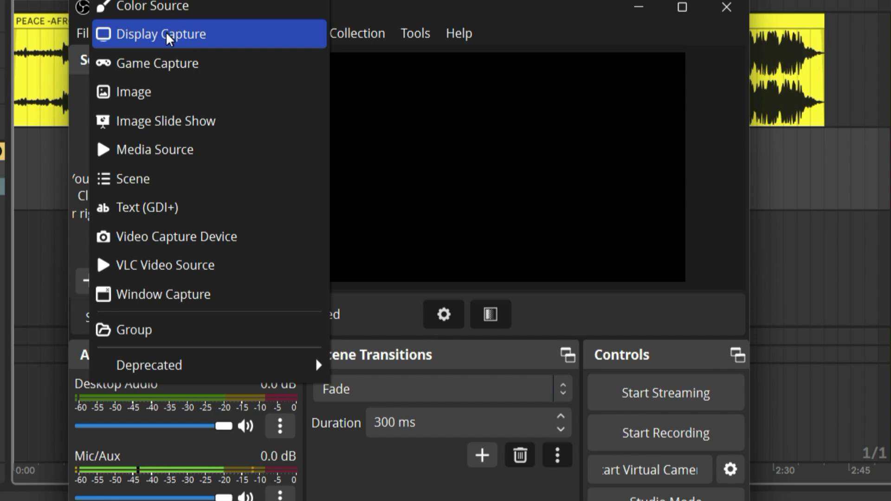
{"action": "left_click", "coordinate": [168, 37]}
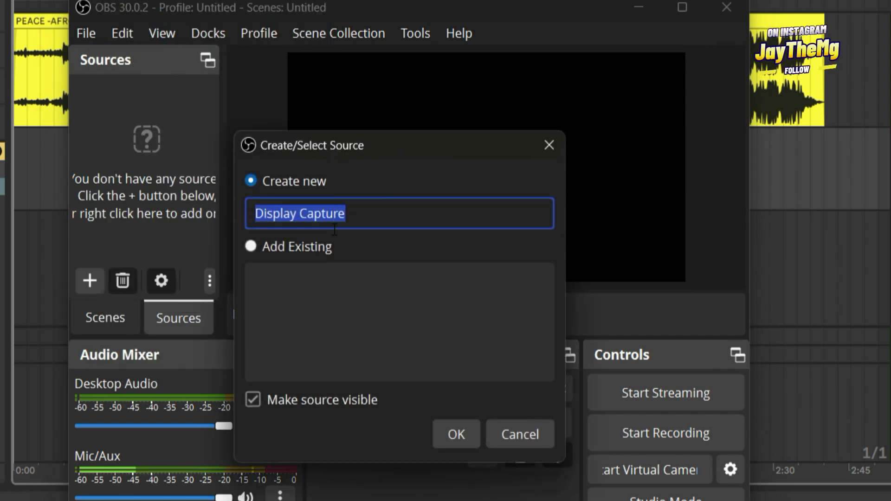
{"action": "left_click", "coordinate": [453, 434]}
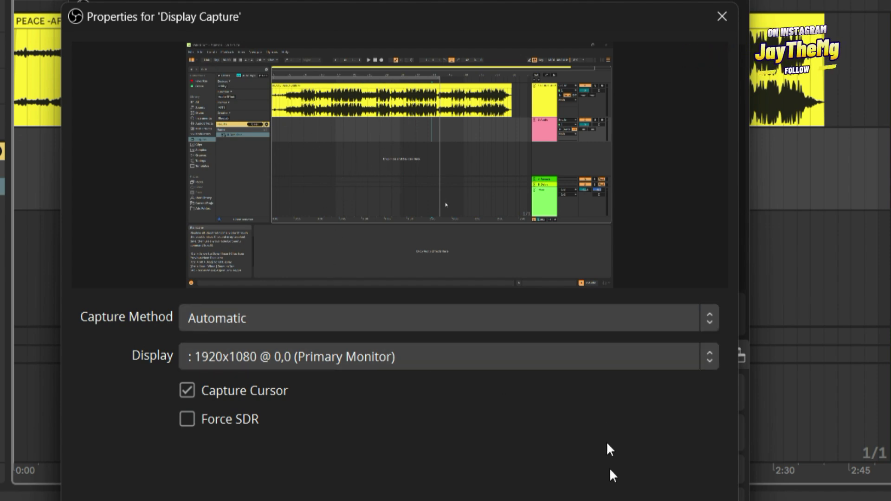
{"action": "key", "text": "Return"}
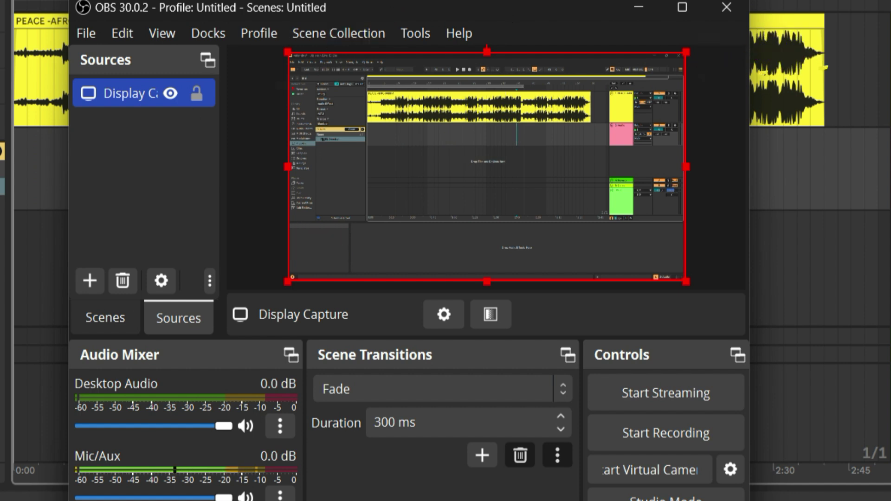
Step: Add an Integrated Camera Video Capture Device source from the Sources right-click Add menu
{"action": "right_click", "coordinate": [152, 150]}
{"action": "mouse_move", "coordinate": [171, 169]}
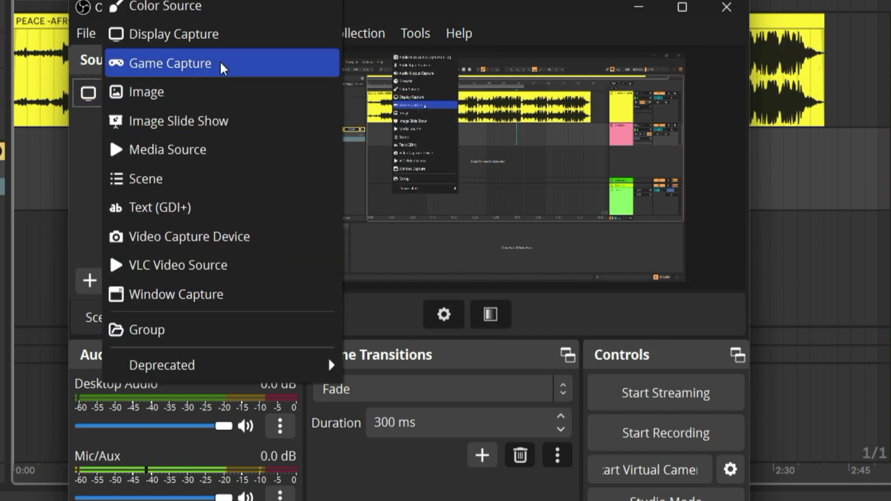
{"action": "left_click", "coordinate": [204, 235]}
{"action": "left_click", "coordinate": [451, 433]}
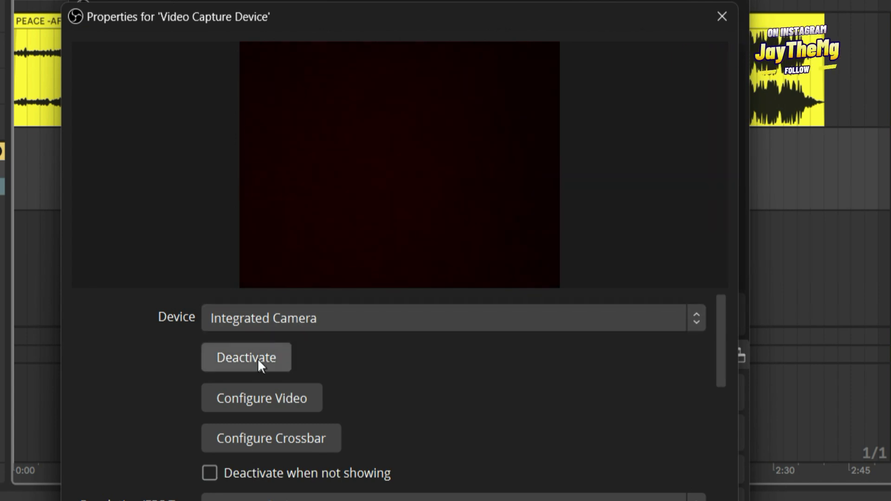
{"action": "key", "text": "Escape"}
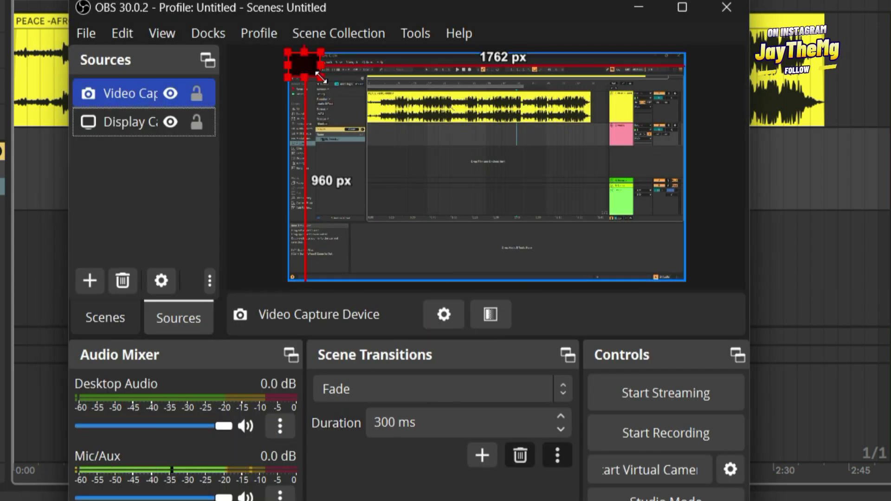
Step: Resize the camera box with its corner handles into a small box
{"action": "left_click_drag", "start_coordinate": [316, 78], "coordinate": [407, 144]}
{"action": "left_click_drag", "start_coordinate": [348, 107], "coordinate": [611, 125]}
{"action": "left_click_drag", "start_coordinate": [665, 67], "coordinate": [648, 81]}
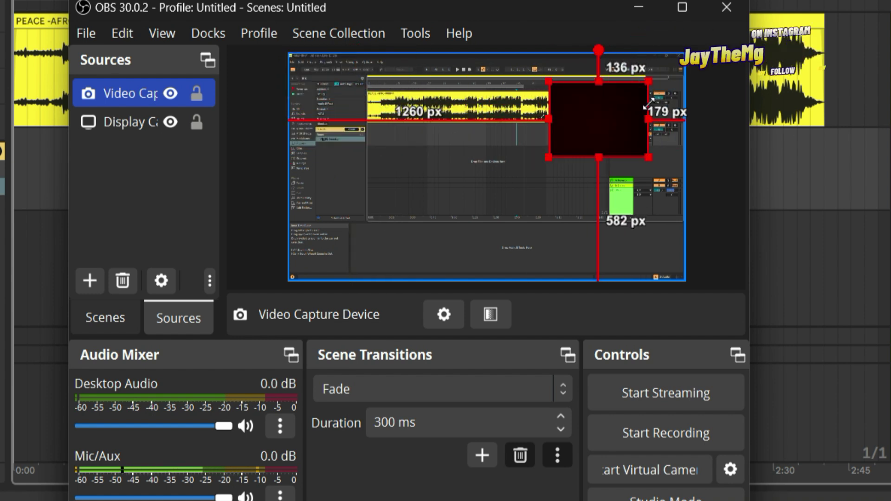
{"action": "left_click_drag", "start_coordinate": [600, 122], "coordinate": [627, 122]}
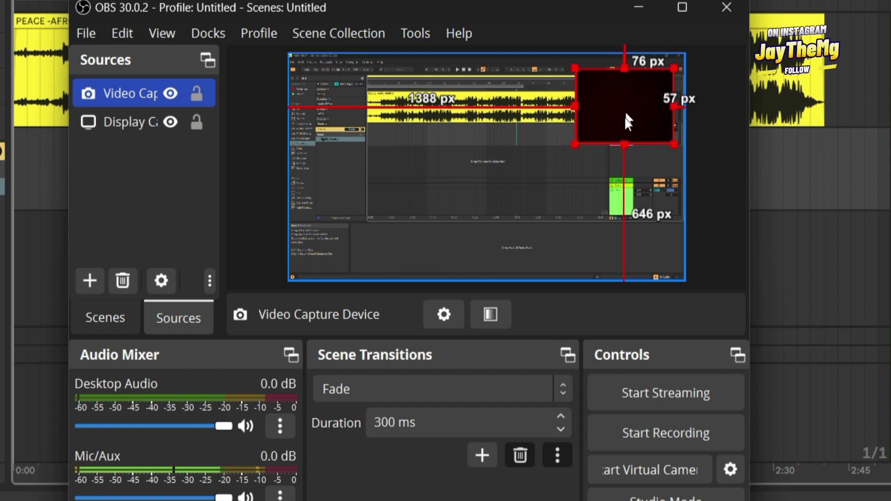
{"action": "left_click_drag", "start_coordinate": [673, 68], "coordinate": [661, 78]}
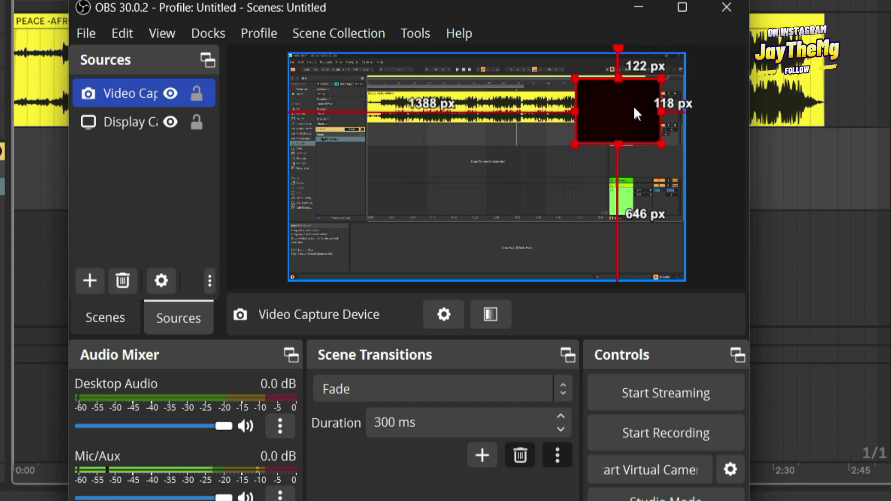
{"action": "left_click_drag", "start_coordinate": [634, 111], "coordinate": [367, 100]}
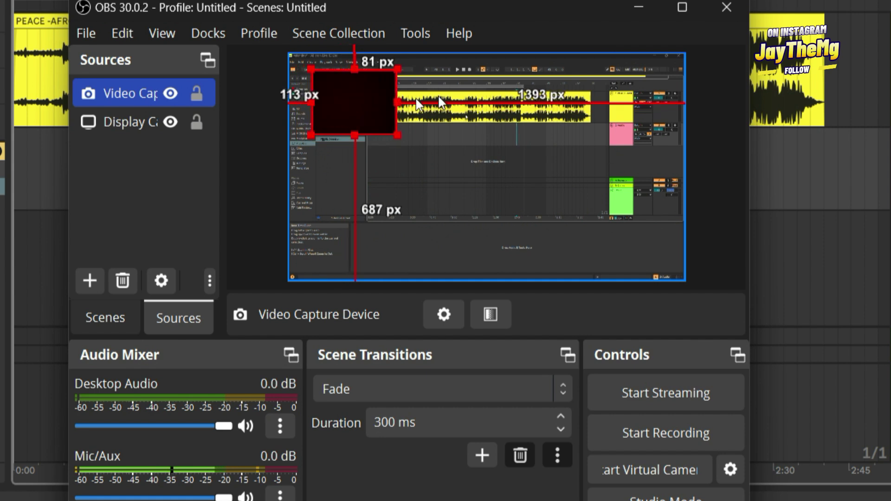
Step: Drag the camera box into the top-right corner, 112 px from top, 136 px from right
{"action": "left_click", "coordinate": [447, 141]}
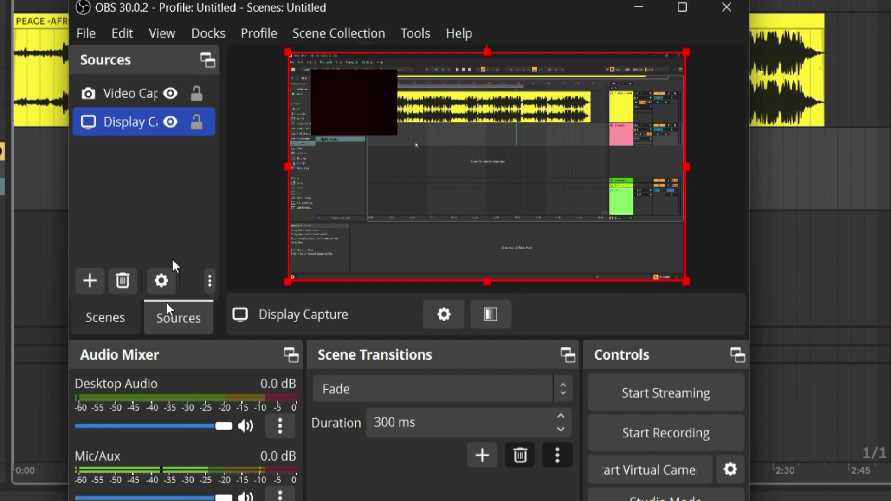
{"action": "left_click_drag", "start_coordinate": [533, 14], "coordinate": [567, 13]}
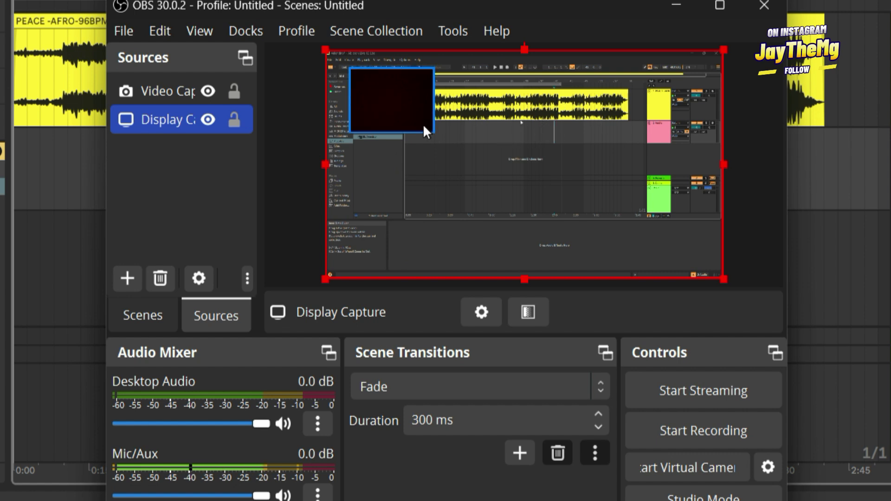
{"action": "left_click", "coordinate": [390, 97]}
{"action": "left_click_drag", "start_coordinate": [390, 96], "coordinate": [650, 107]}
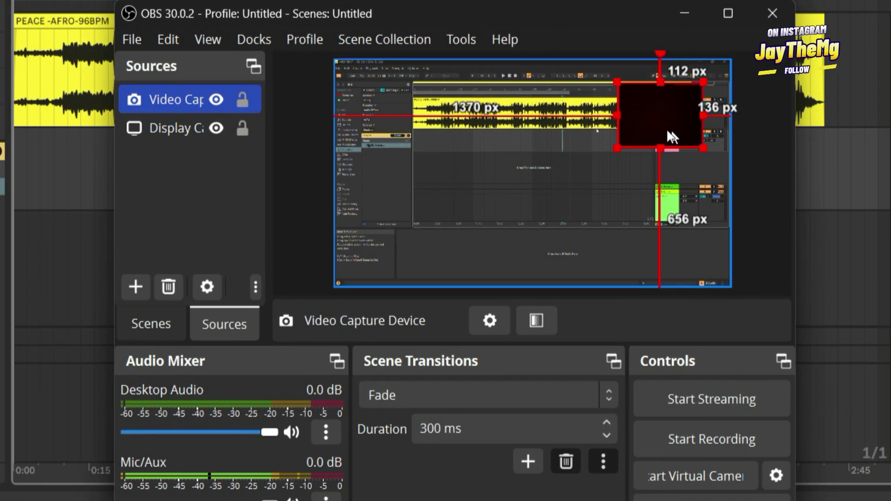
{"action": "left_click", "coordinate": [631, 124]}
{"action": "left_click", "coordinate": [630, 121]}
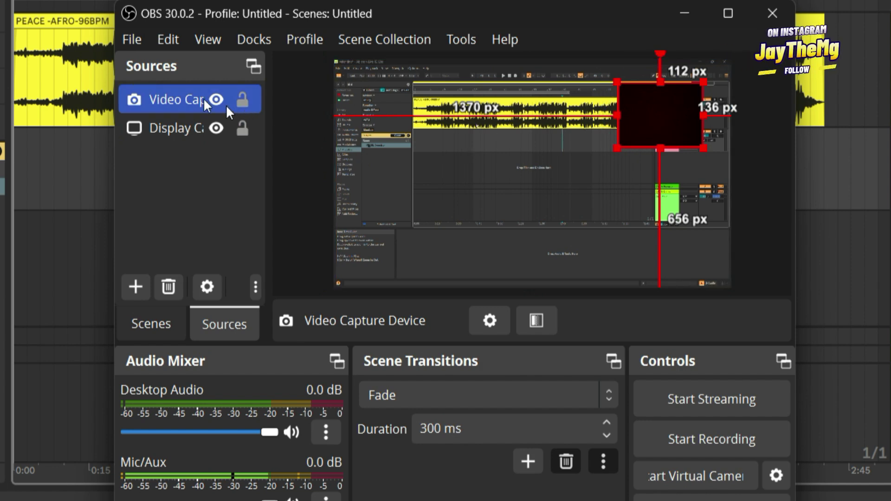
Step: Remove the Video Capture Device source and confirm with Yes
{"action": "right_click", "coordinate": [155, 95]}
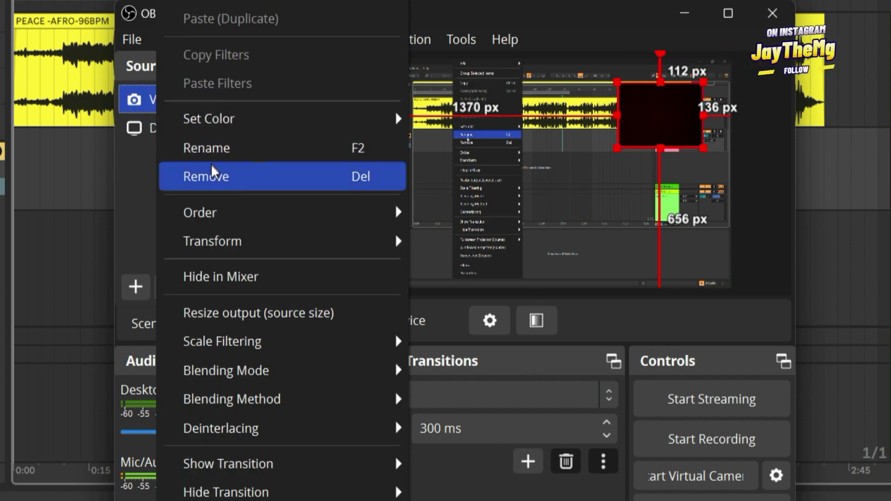
{"action": "left_click", "coordinate": [224, 176]}
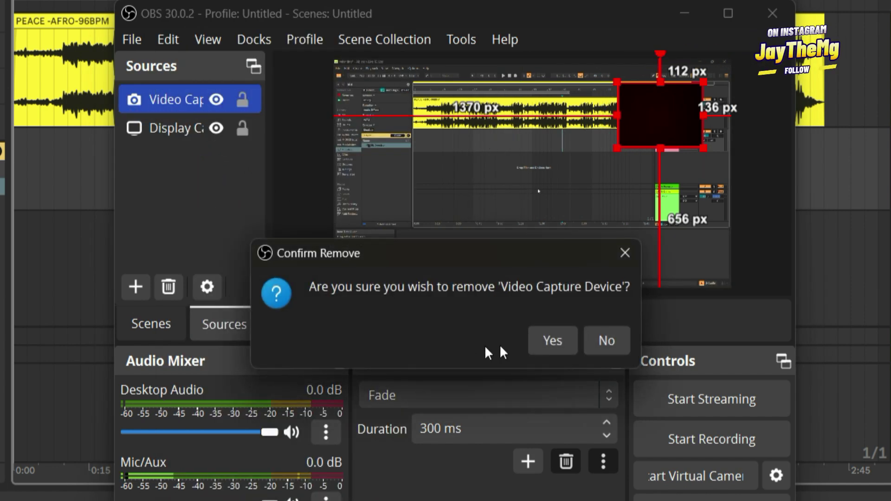
{"action": "left_click", "coordinate": [542, 343]}
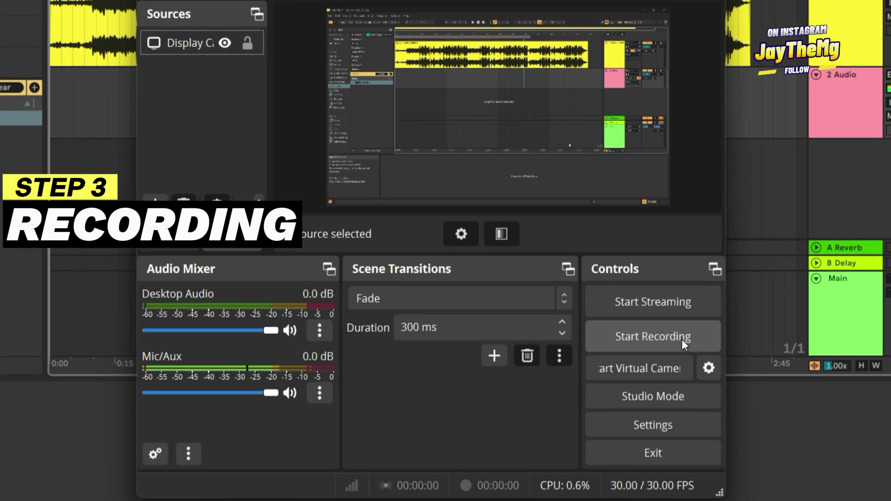
Step: Start the OBS recording and make Ableton's PEACE -AFRO-96BPM track 1 taller
{"action": "left_click", "coordinate": [655, 338]}
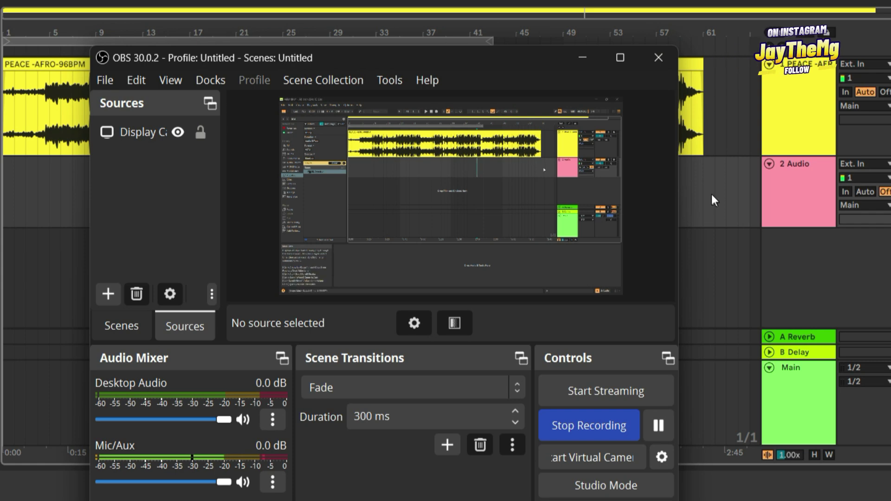
{"action": "left_click", "coordinate": [766, 106]}
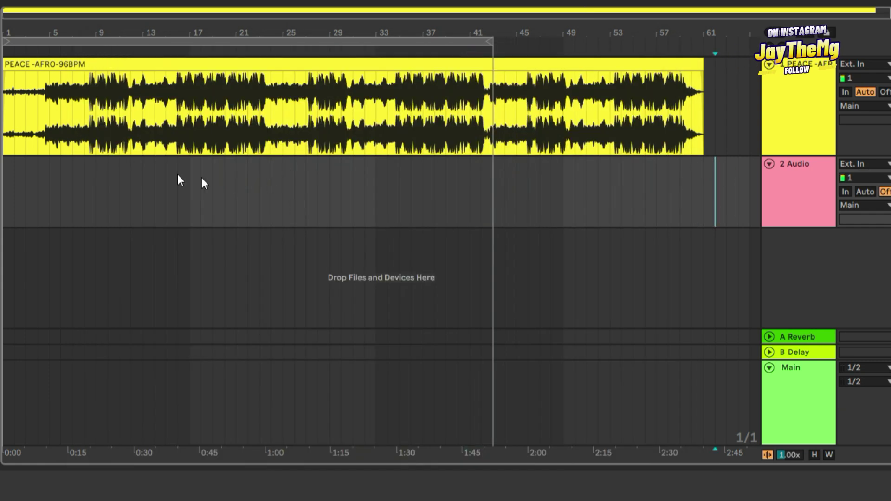
{"action": "left_click_drag", "start_coordinate": [778, 154], "coordinate": [800, 208]}
Step: Open the Auto-Key plugin window and play the track until it reads Bb Major
{"action": "left_click", "coordinate": [55, 483]}
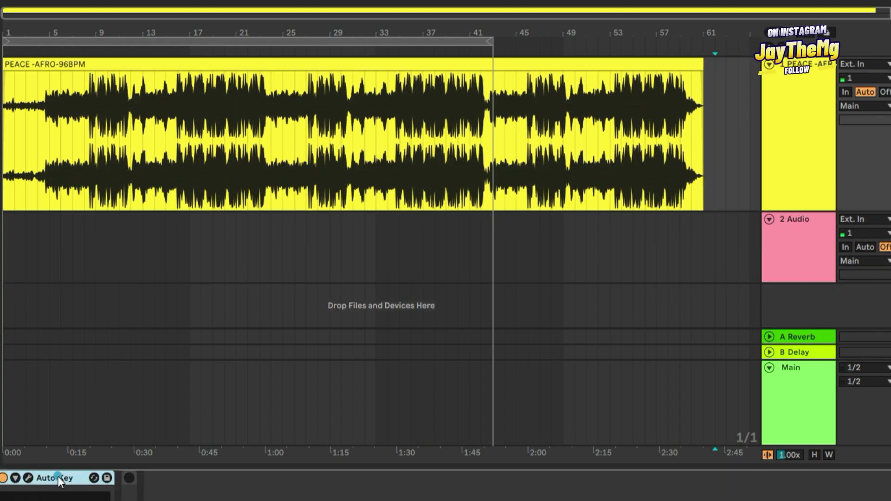
{"action": "double_click", "coordinate": [57, 477]}
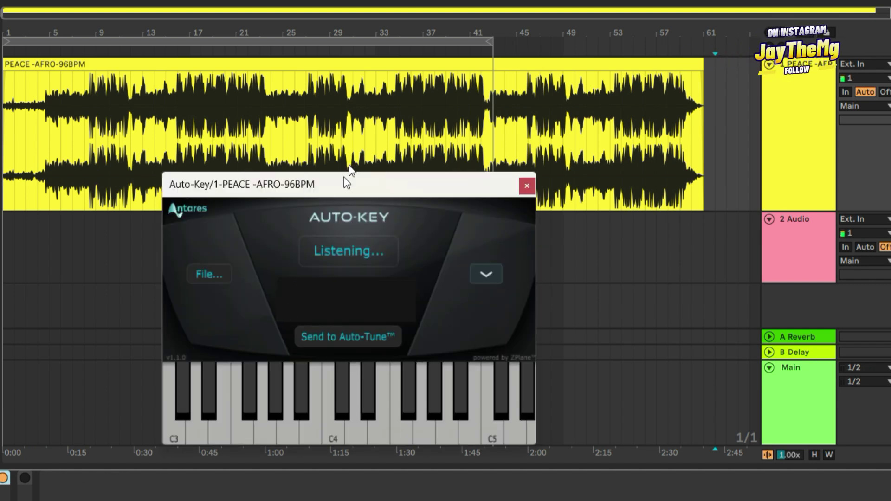
{"action": "left_click_drag", "start_coordinate": [345, 181], "coordinate": [269, 152]}
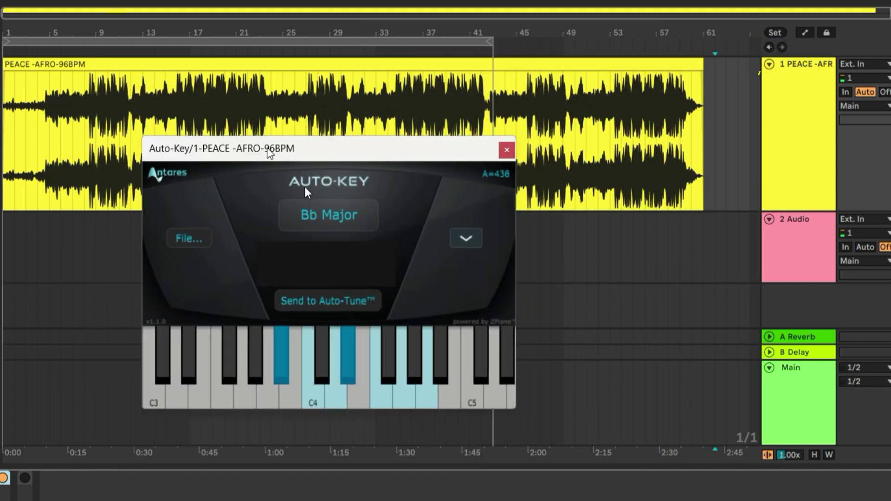
{"action": "left_click", "coordinate": [84, 104]}
{"action": "key", "text": "space"}
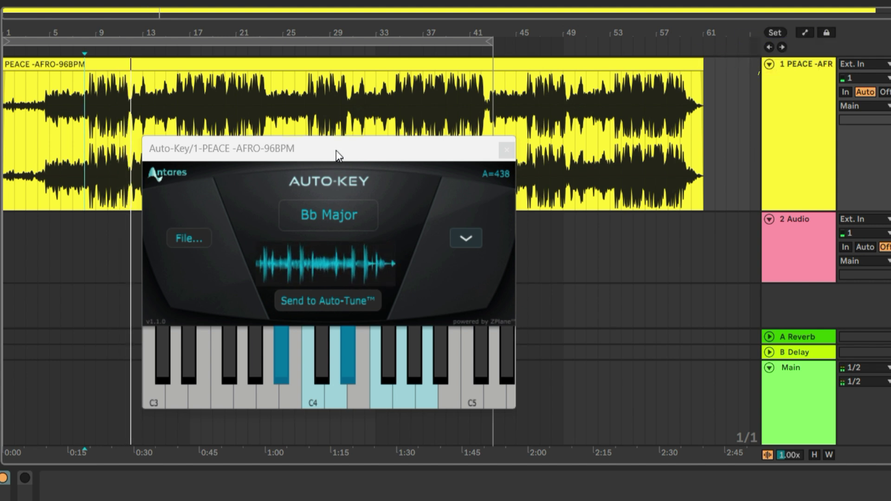
{"action": "left_click", "coordinate": [561, 128]}
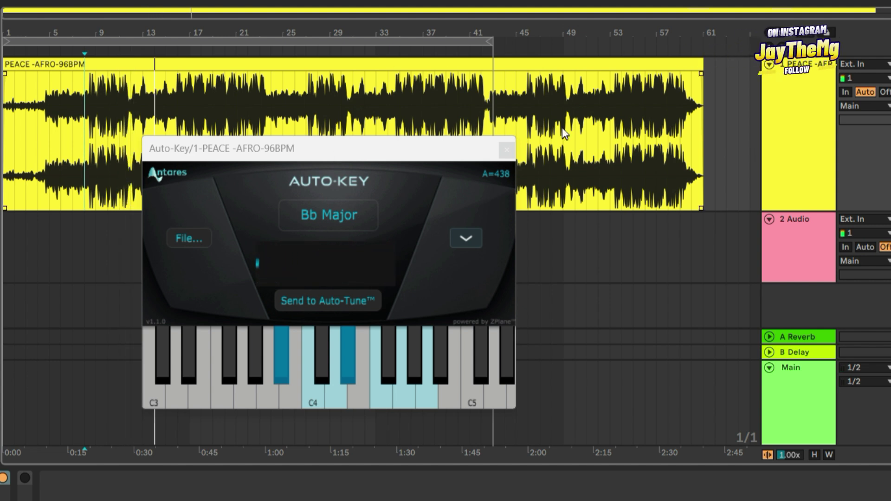
Step: Bring OBS in front of Ableton and end the capture with Stop Recording
{"action": "left_click", "coordinate": [427, 492]}
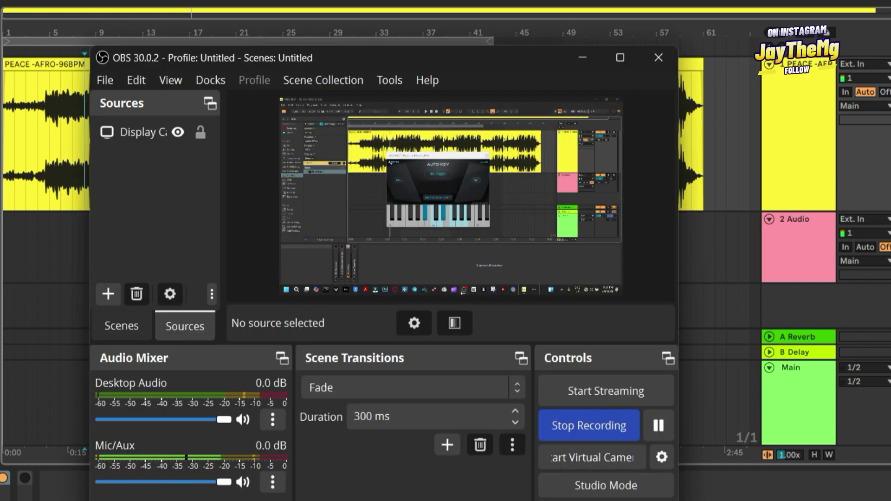
{"action": "left_click", "coordinate": [602, 432]}
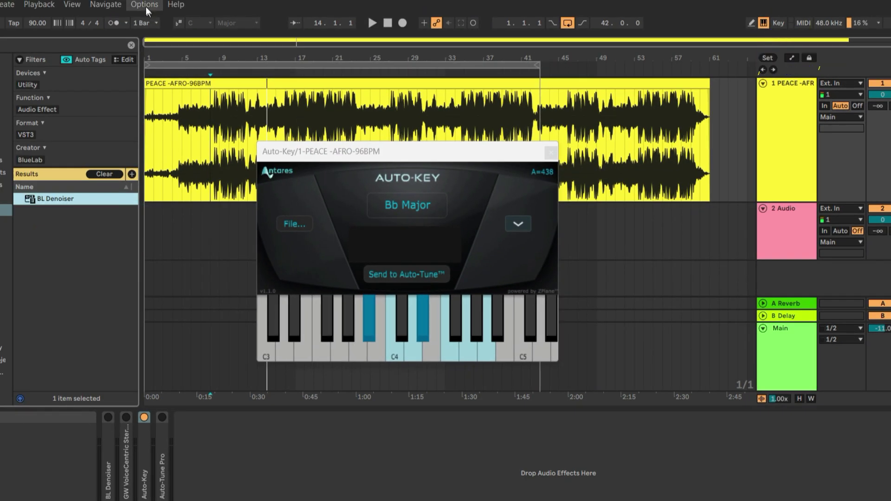
Step: Review the Audio Device list in Ableton's audio settings, keeping FL Studio ASIO selected
{"action": "left_click", "coordinate": [144, 6]}
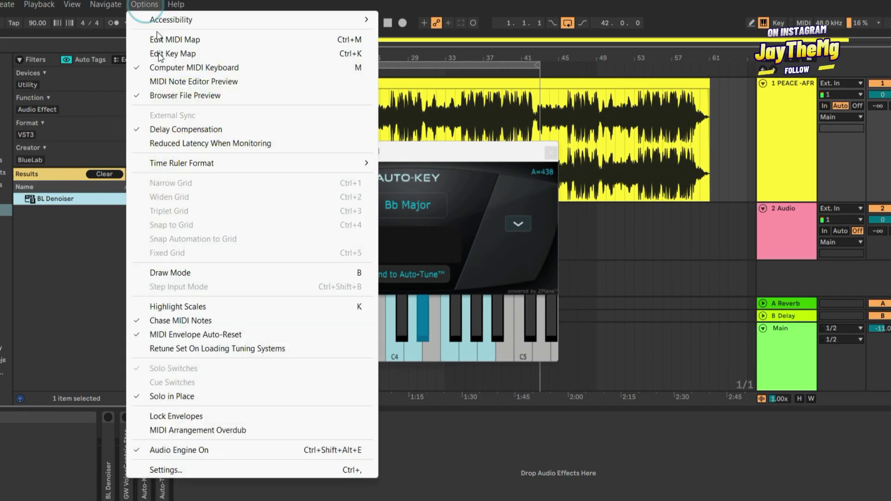
{"action": "left_click", "coordinate": [160, 469]}
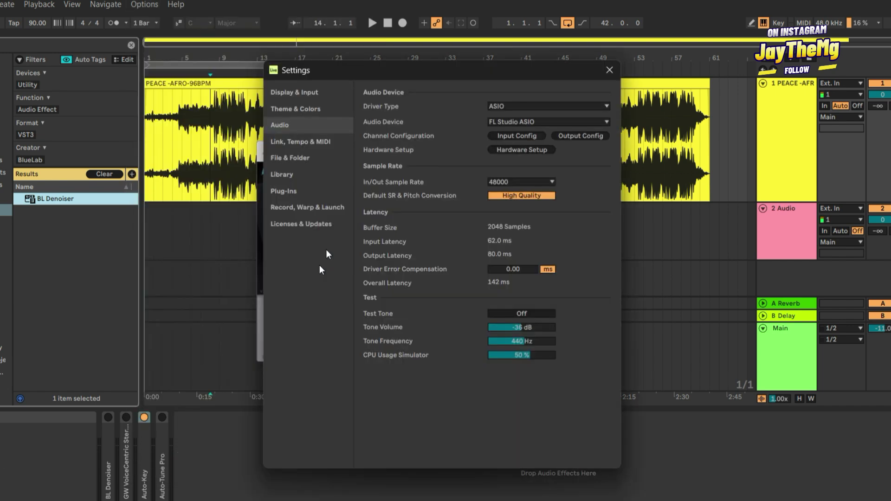
{"action": "left_click_drag", "start_coordinate": [507, 71], "coordinate": [506, 60]}
{"action": "left_click", "coordinate": [507, 114]}
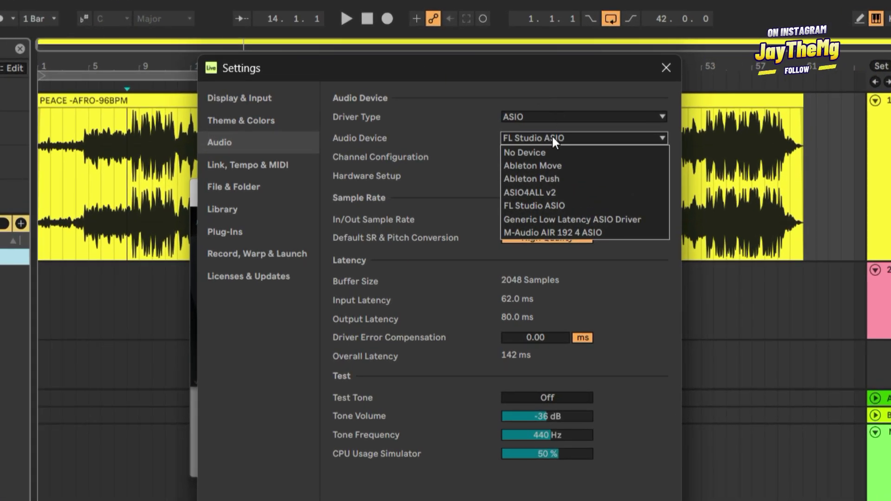
{"action": "left_click", "coordinate": [543, 110]}
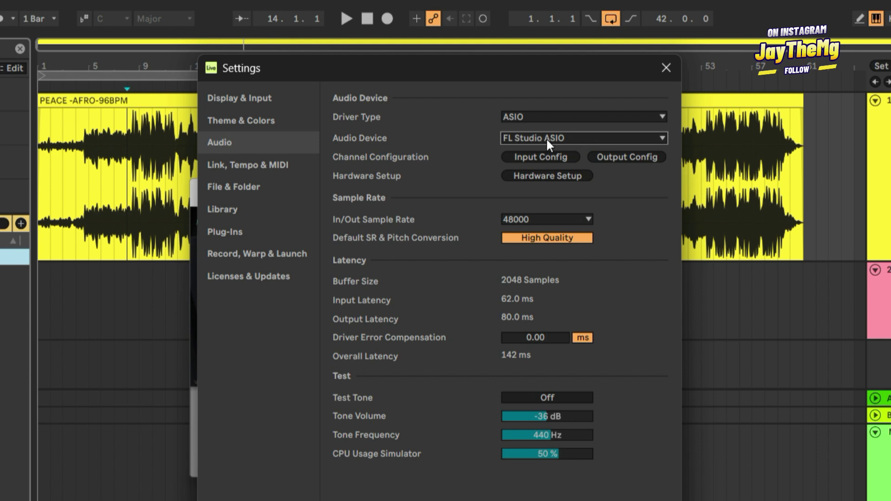
{"action": "left_click", "coordinate": [575, 138]}
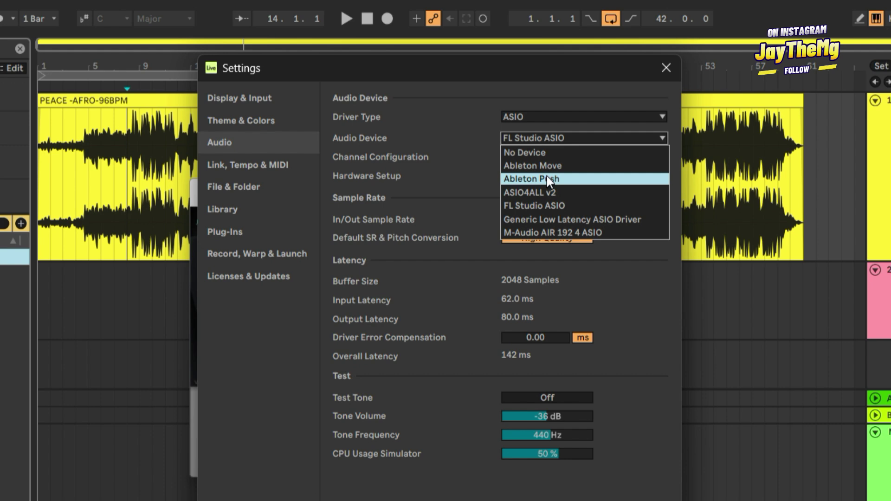
{"action": "left_click", "coordinate": [555, 75]}
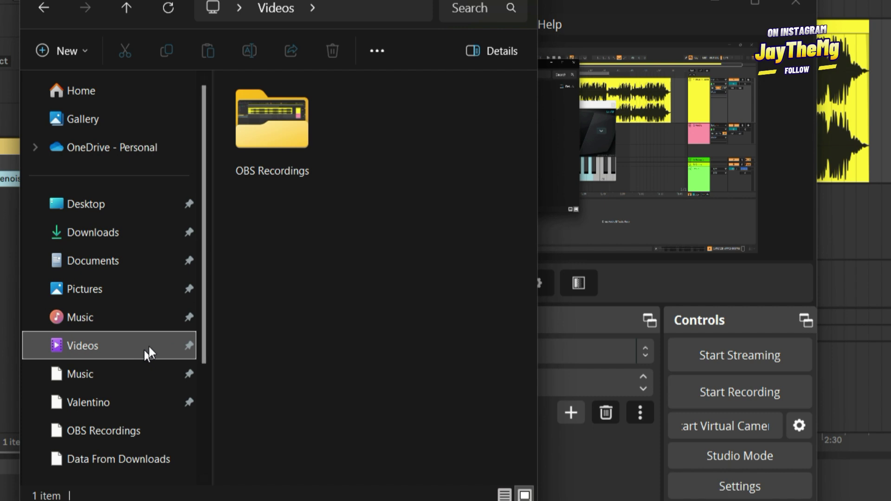
Step: Open the OBS Recordings folder inside Videos to show the three dated recordings
{"action": "left_click", "coordinate": [279, 141]}
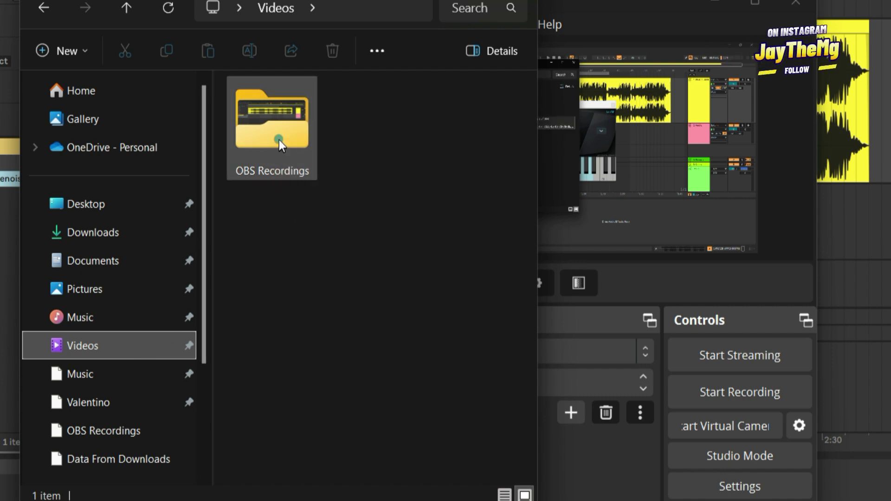
{"action": "double_click", "coordinate": [280, 141]}
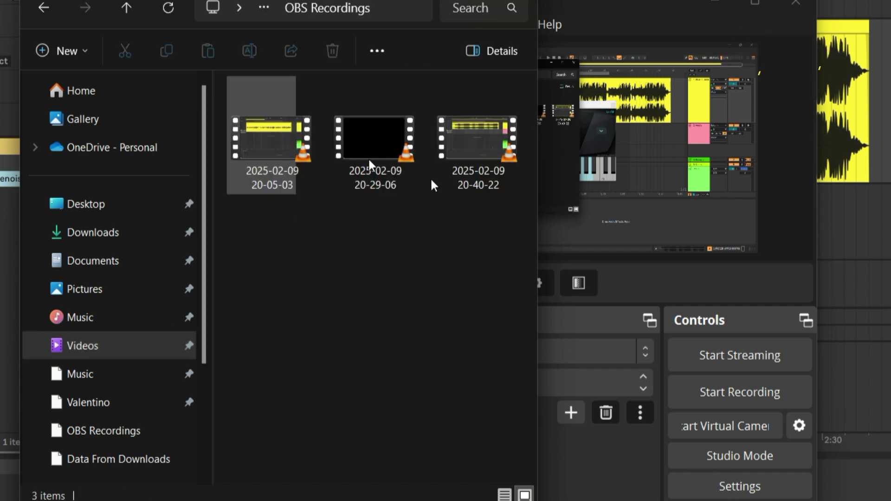
{"action": "double_click", "coordinate": [474, 154]}
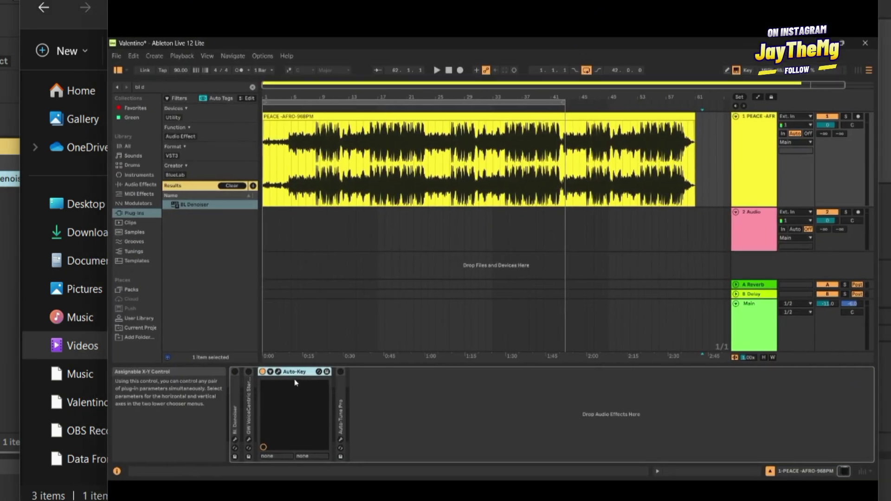
{"action": "left_click", "coordinate": [257, 439]}
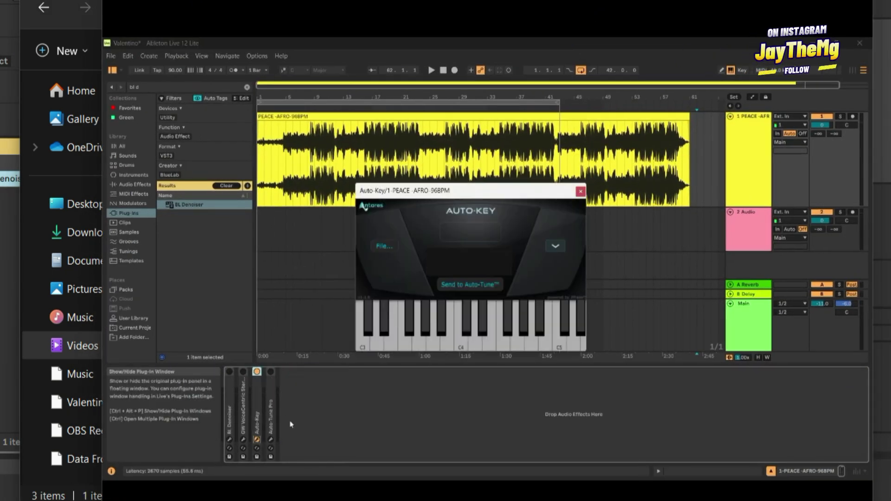
{"action": "left_click_drag", "start_coordinate": [468, 198], "coordinate": [456, 176]}
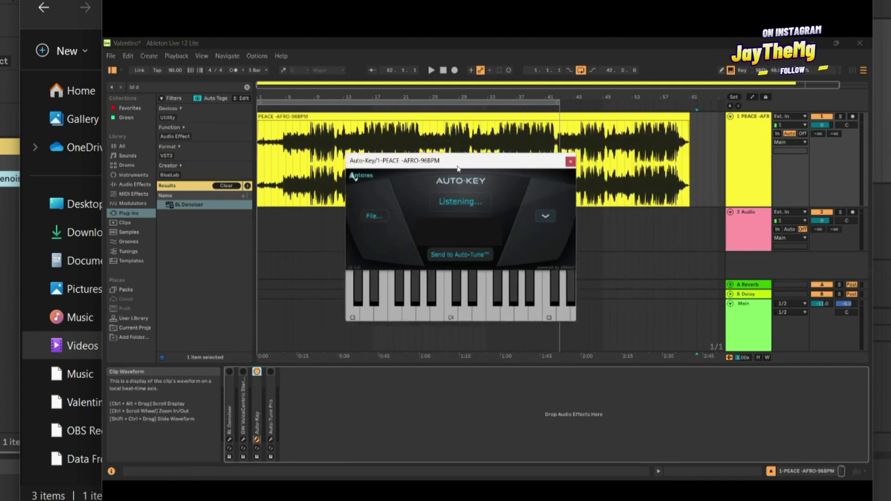
{"action": "left_click", "coordinate": [307, 142]}
{"action": "key", "text": "space"}
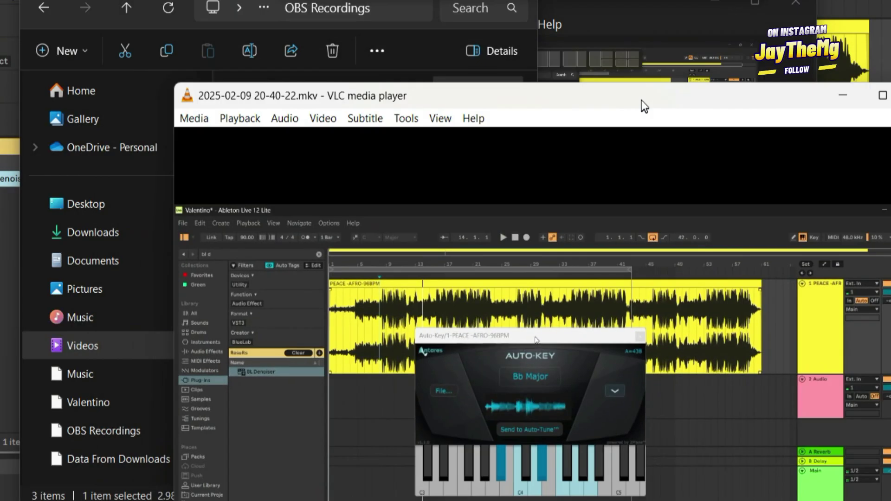
Step: Reposition the VLC player window on screen
{"action": "left_click_drag", "start_coordinate": [641, 100], "coordinate": [639, 79]}
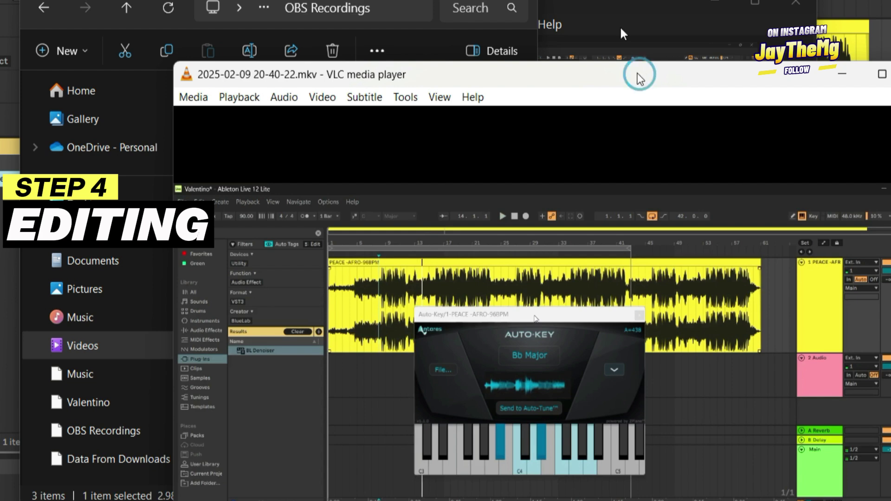
{"action": "left_click_drag", "start_coordinate": [639, 74], "coordinate": [607, 0]}
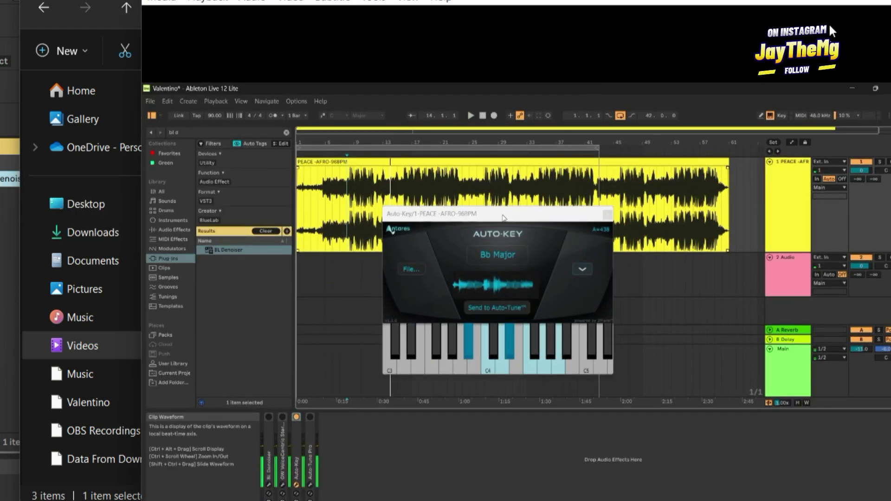
{"action": "left_click_drag", "start_coordinate": [724, 0], "coordinate": [792, 222]}
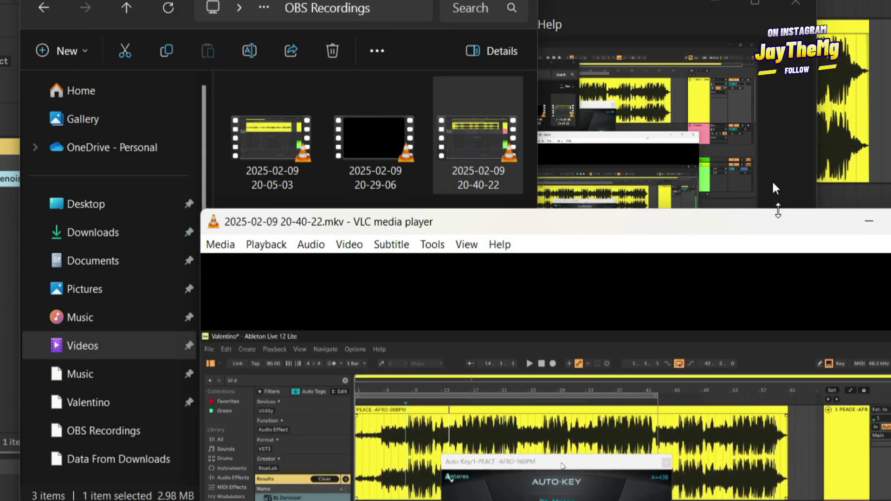
Step: Close OBS Studio and move the VLC player up so the video fills more screen
{"action": "left_click", "coordinate": [675, 11]}
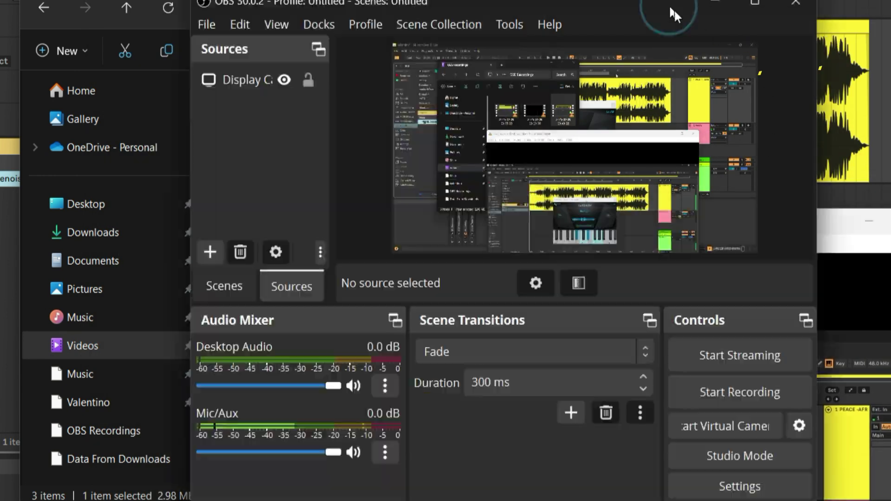
{"action": "left_click", "coordinate": [790, 5]}
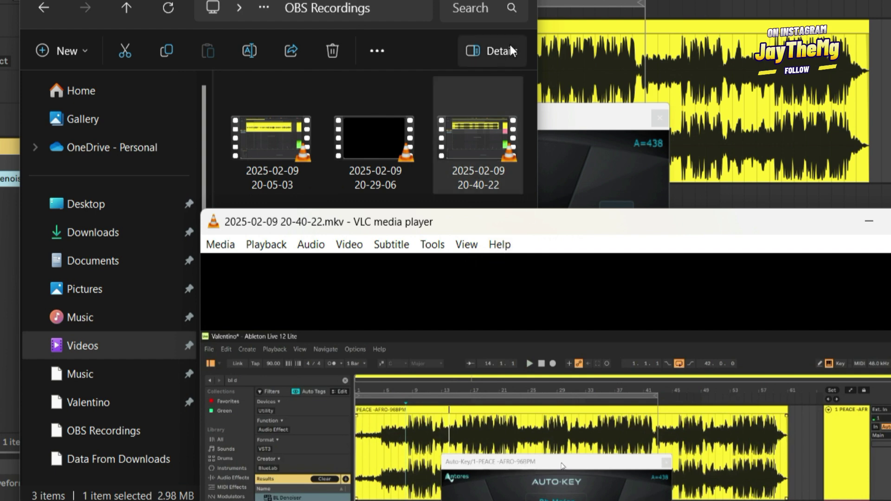
{"action": "left_click_drag", "start_coordinate": [591, 224], "coordinate": [534, 1]}
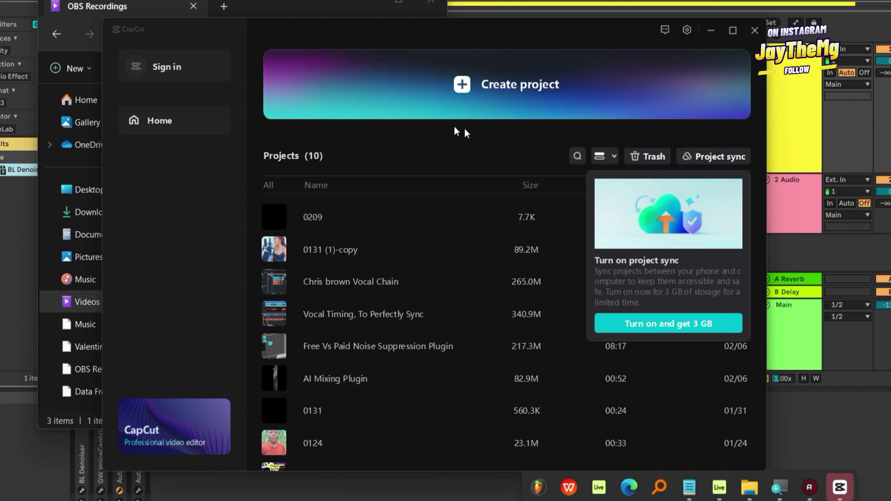
{"action": "left_click", "coordinate": [493, 87]}
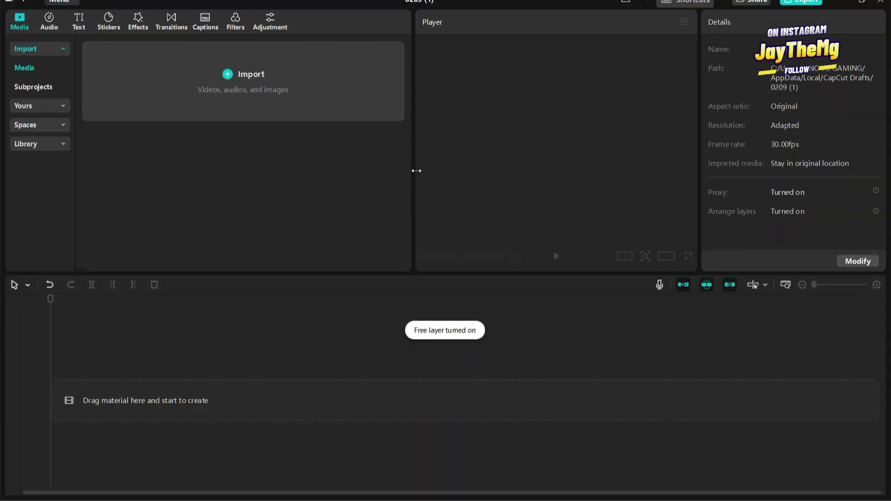
{"action": "key", "text": "alt+Tab"}
{"action": "left_click_drag", "start_coordinate": [413, 76], "coordinate": [659, 106]}
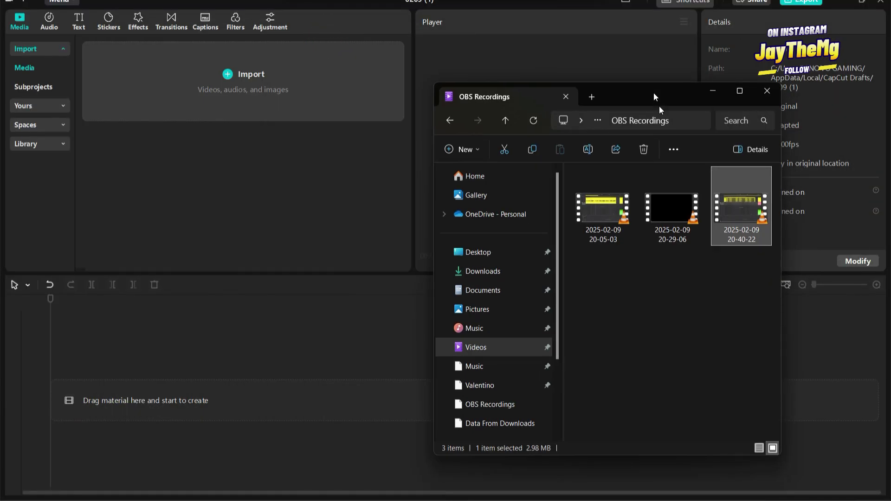
{"action": "left_click_drag", "start_coordinate": [743, 205], "coordinate": [213, 169]}
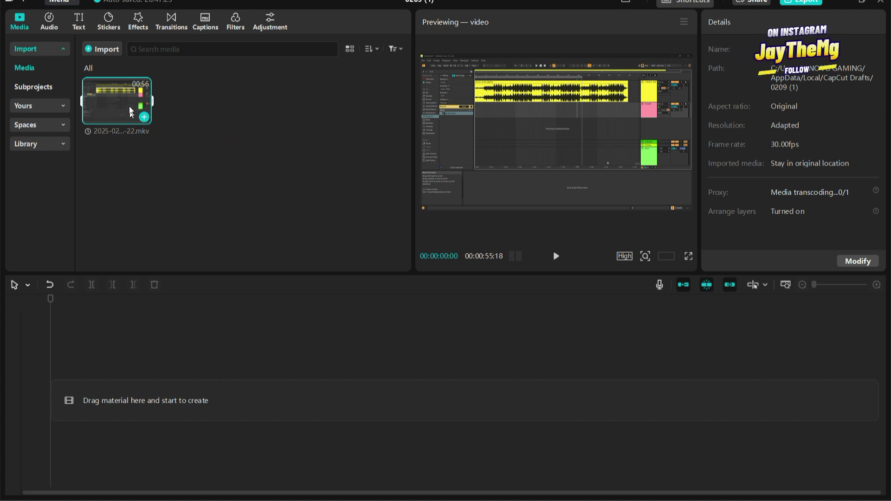
{"action": "left_click_drag", "start_coordinate": [130, 111], "coordinate": [88, 392]}
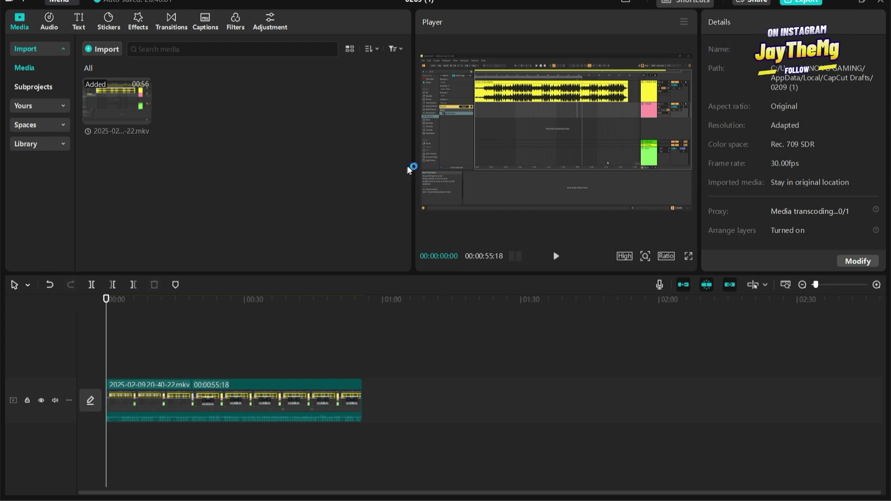
{"action": "left_click_drag", "start_coordinate": [416, 170], "coordinate": [350, 174]}
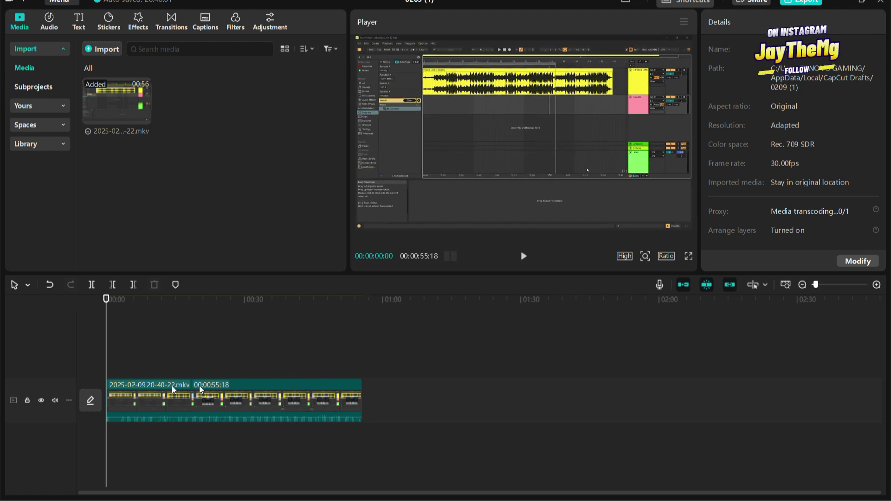
Step: Split the clip at 00:00:05:14 and trim the second part's start so it runs 00:00:46:23
{"action": "left_click", "coordinate": [120, 301]}
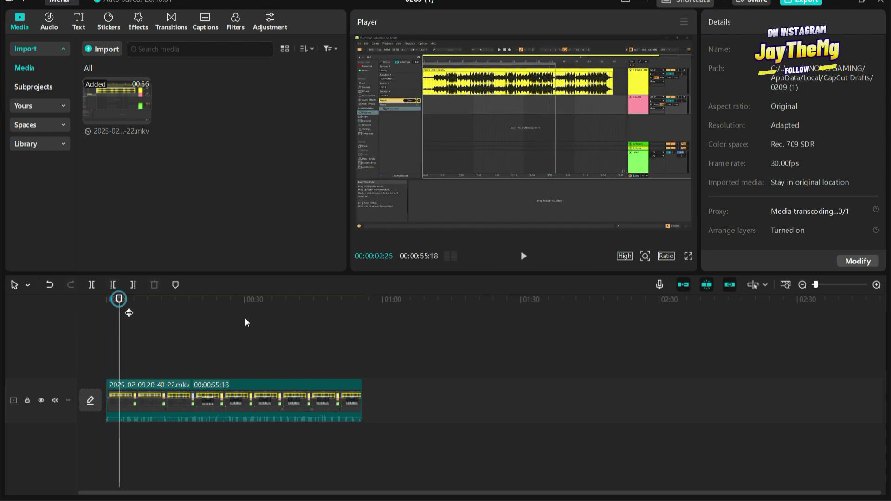
{"action": "left_click", "coordinate": [786, 285]}
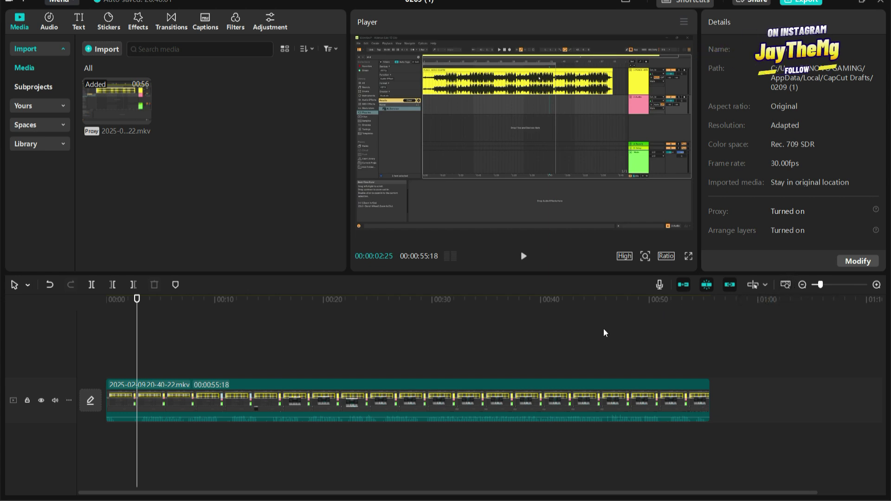
{"action": "left_click", "coordinate": [165, 398]}
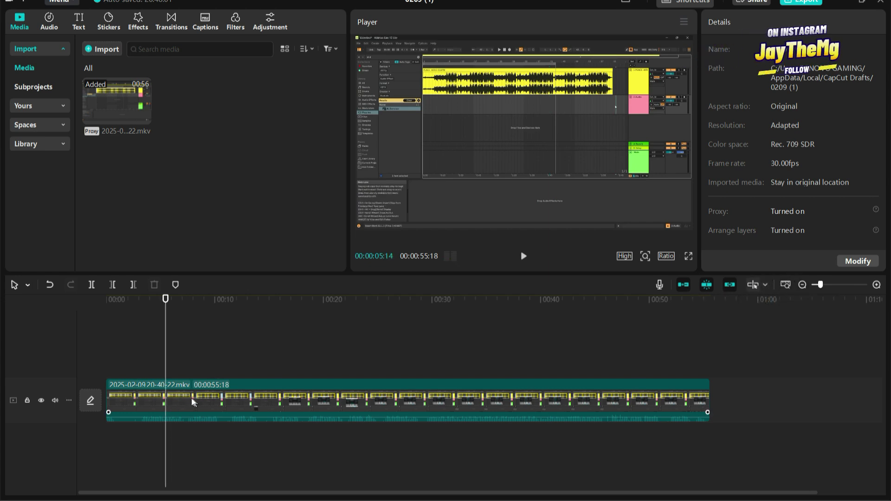
{"action": "left_click", "coordinate": [185, 405]}
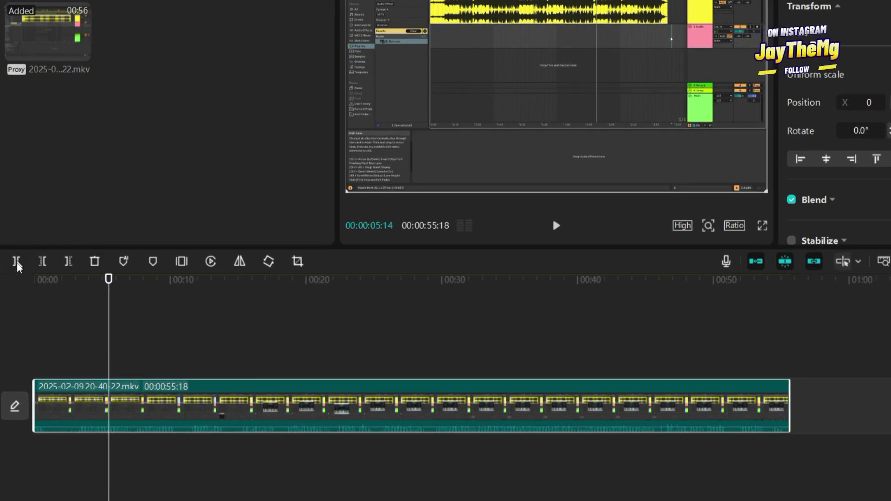
{"action": "left_click", "coordinate": [17, 264]}
{"action": "left_click", "coordinate": [130, 407]}
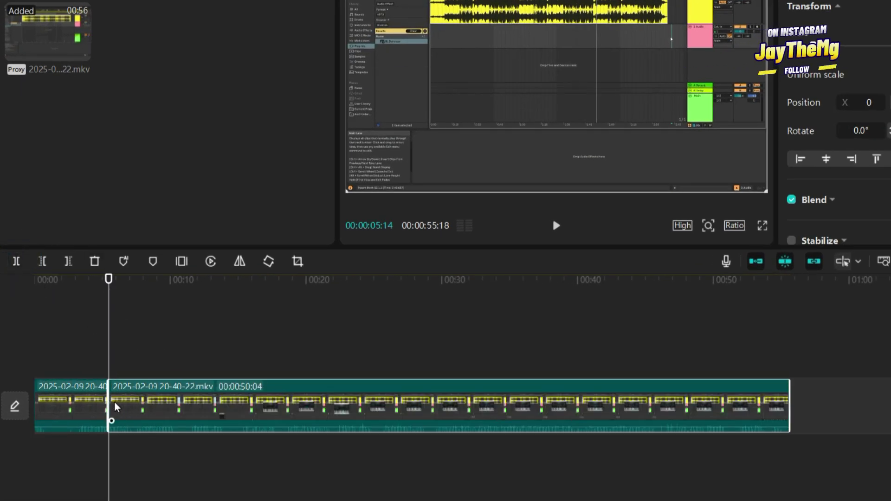
{"action": "left_click_drag", "start_coordinate": [116, 407], "coordinate": [122, 421]}
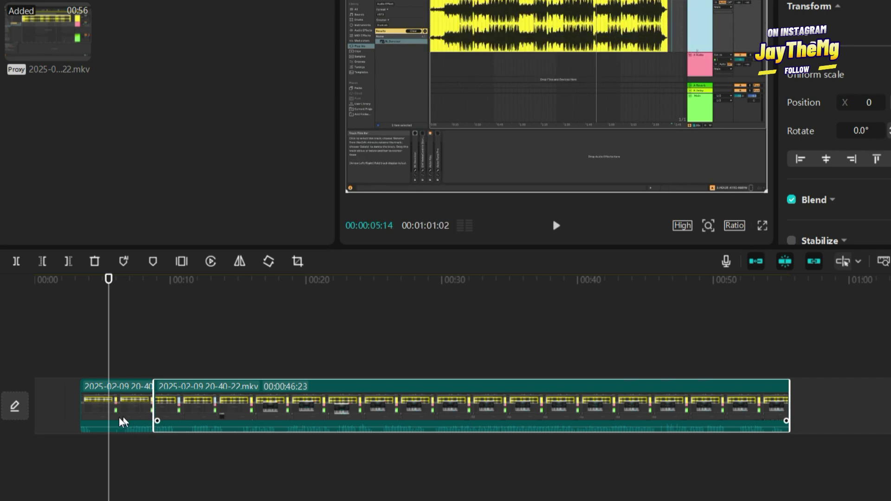
{"action": "left_click", "coordinate": [143, 280]}
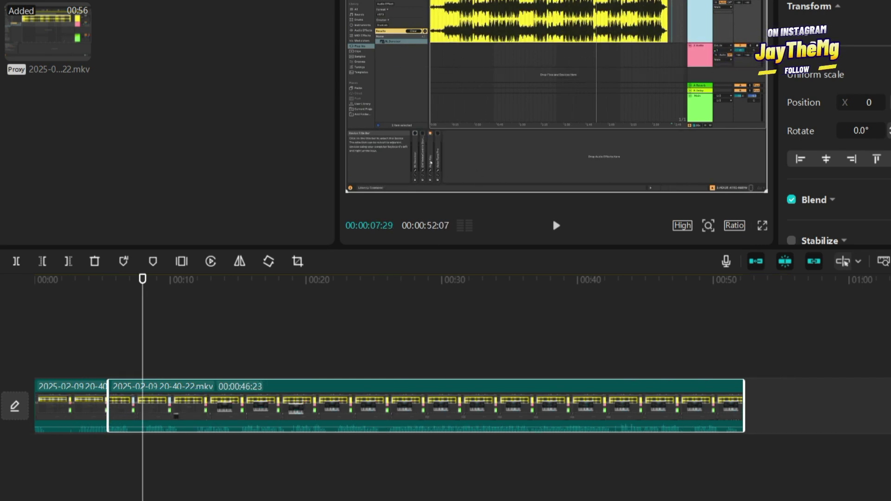
{"action": "left_click", "coordinate": [308, 280]}
Step: Keyframe a 175% zoom onto the Auto-Key plugin window around 20 seconds
{"action": "left_click_drag", "start_coordinate": [308, 280], "coordinate": [299, 312]}
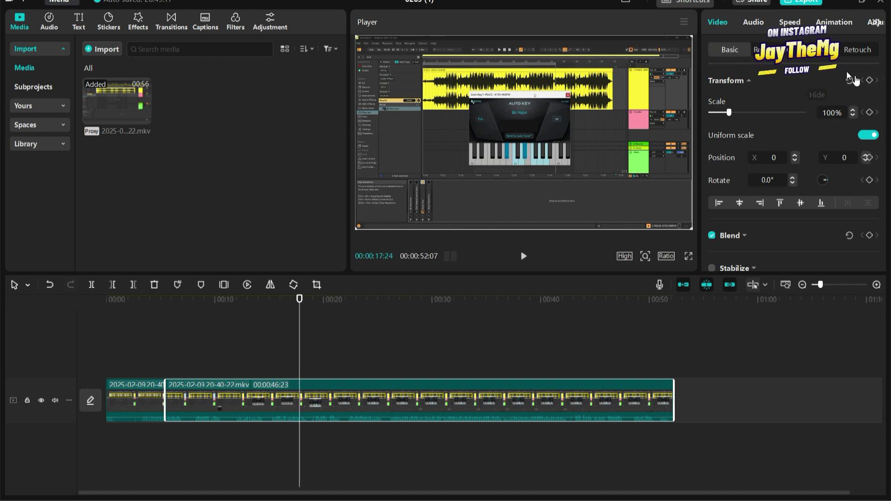
{"action": "left_click", "coordinate": [870, 82]}
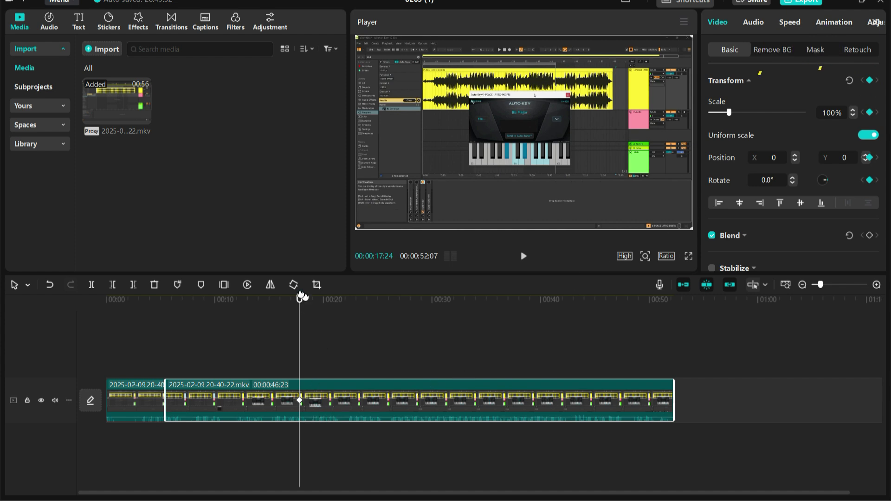
{"action": "left_click_drag", "start_coordinate": [301, 307], "coordinate": [330, 327]}
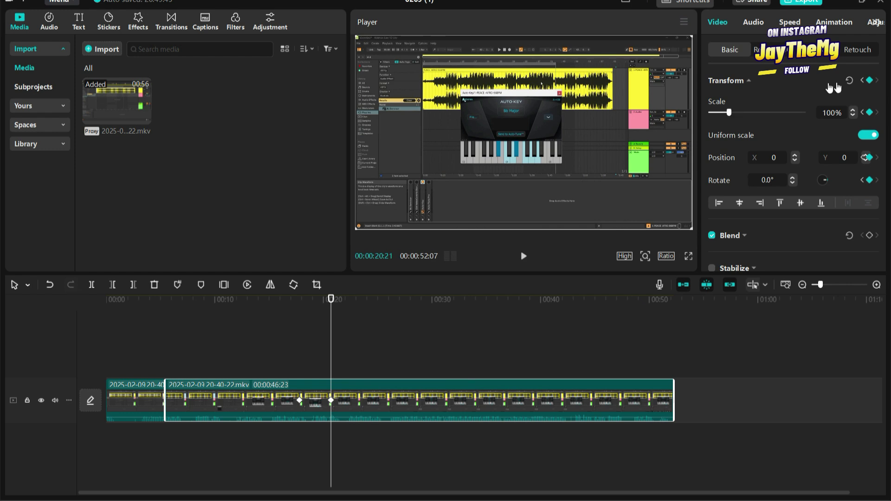
{"action": "left_click_drag", "start_coordinate": [730, 114], "coordinate": [745, 126]}
{"action": "left_click_drag", "start_coordinate": [331, 399], "coordinate": [308, 400]}
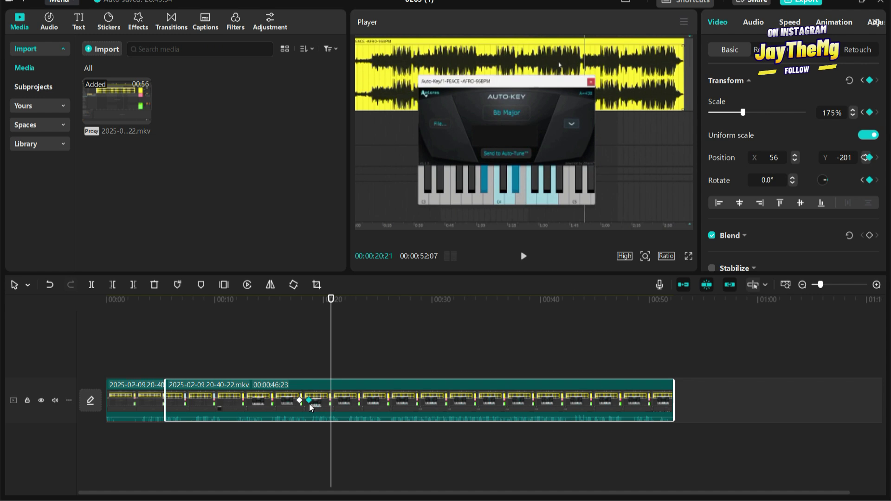
{"action": "left_click", "coordinate": [296, 312]}
{"action": "key", "text": "space"}
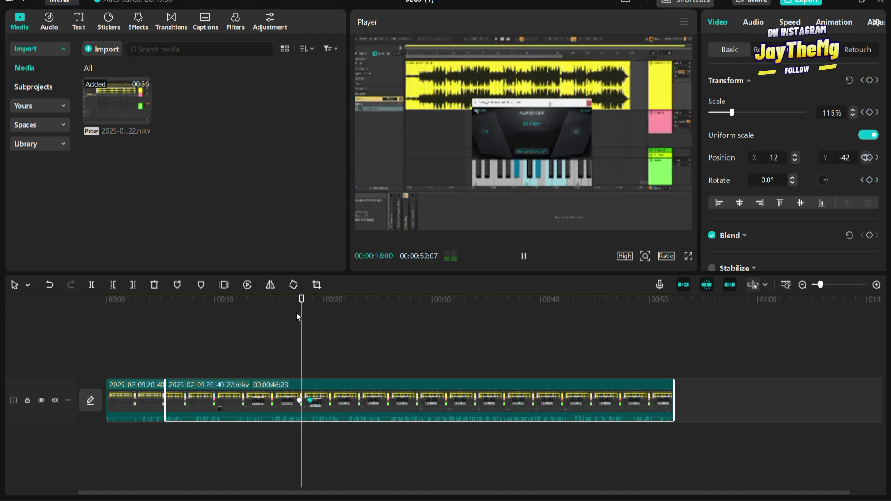
{"action": "key", "text": "space"}
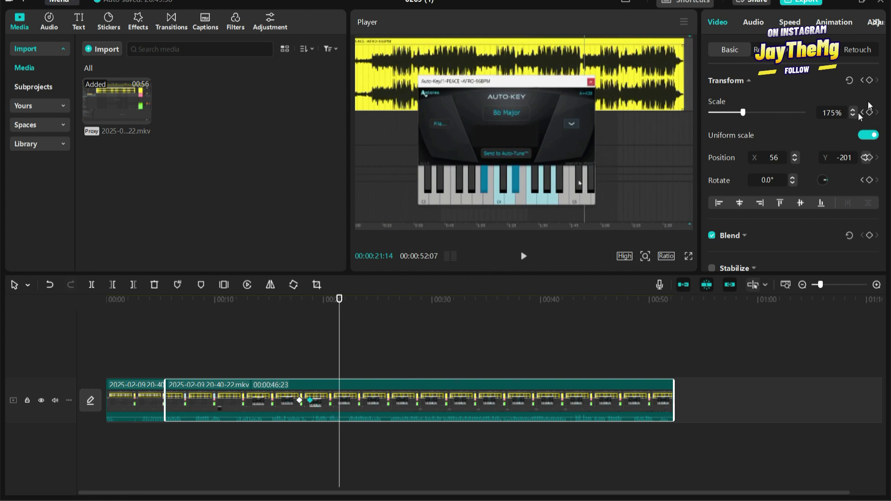
Step: Add a keyframe returning the video to 100% scale, centred in the frame
{"action": "left_click", "coordinate": [869, 80]}
{"action": "key", "text": "space"}
{"action": "key", "text": "space"}
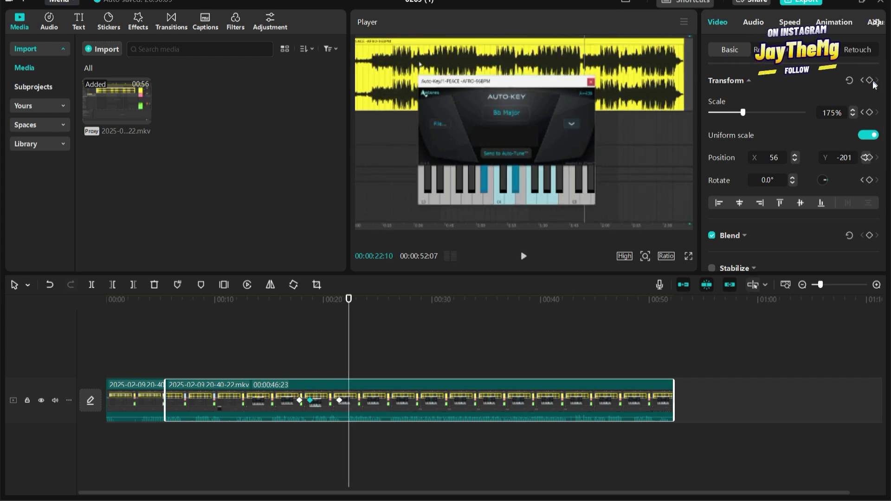
{"action": "left_click_drag", "start_coordinate": [834, 113], "coordinate": [820, 114]}
{"action": "type", "text": "100"}
{"action": "key", "text": "Return"}
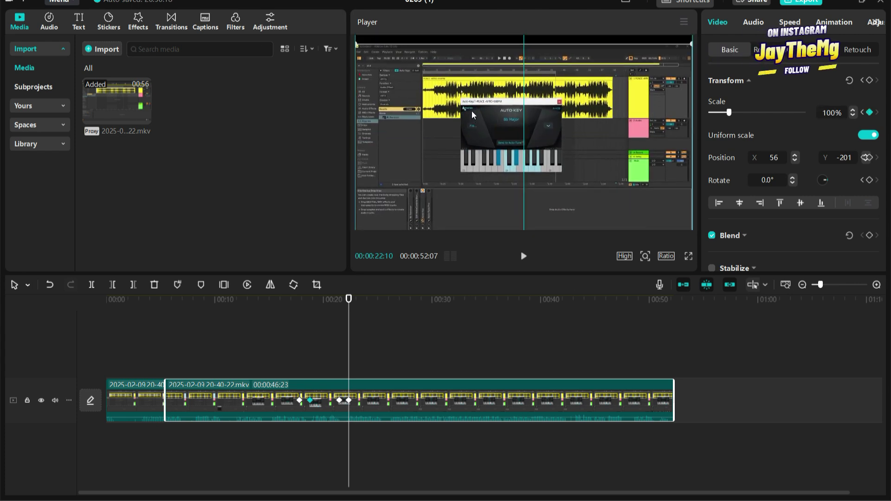
{"action": "left_click_drag", "start_coordinate": [466, 102], "coordinate": [471, 115]}
{"action": "left_click", "coordinate": [332, 315]}
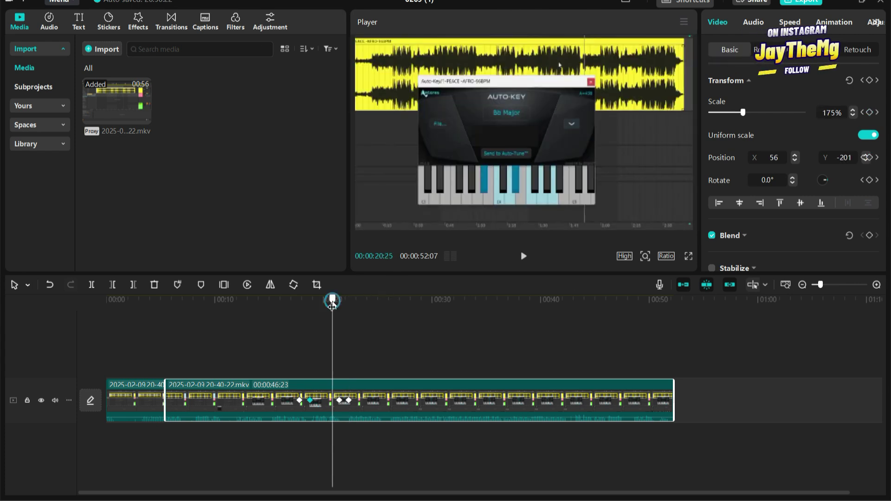
{"action": "left_click", "coordinate": [370, 314]}
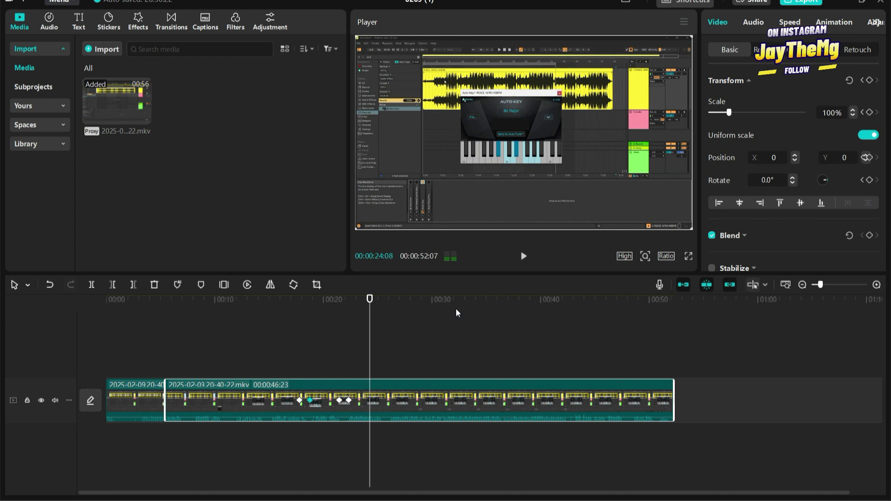
Step: Add a default text clip to the timeline at 90% size and change its text to OBS
{"action": "left_click", "coordinate": [80, 23]}
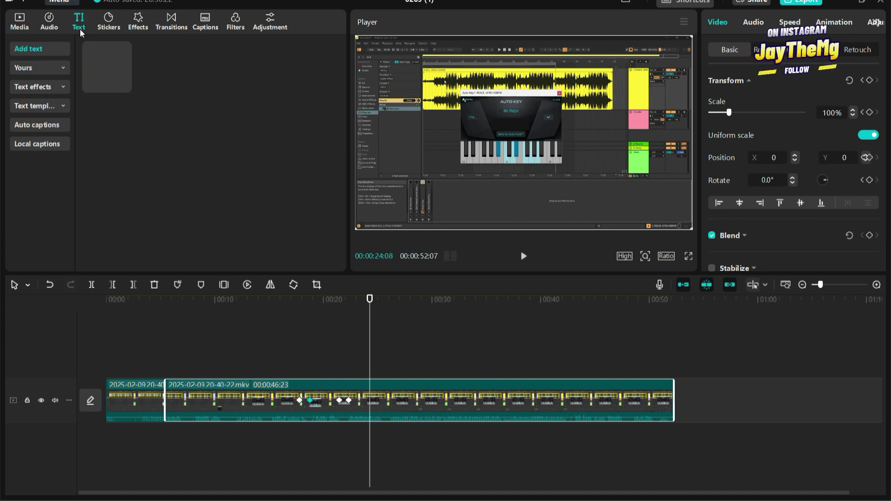
{"action": "left_click_drag", "start_coordinate": [91, 54], "coordinate": [239, 371]}
{"action": "left_click", "coordinate": [253, 368]}
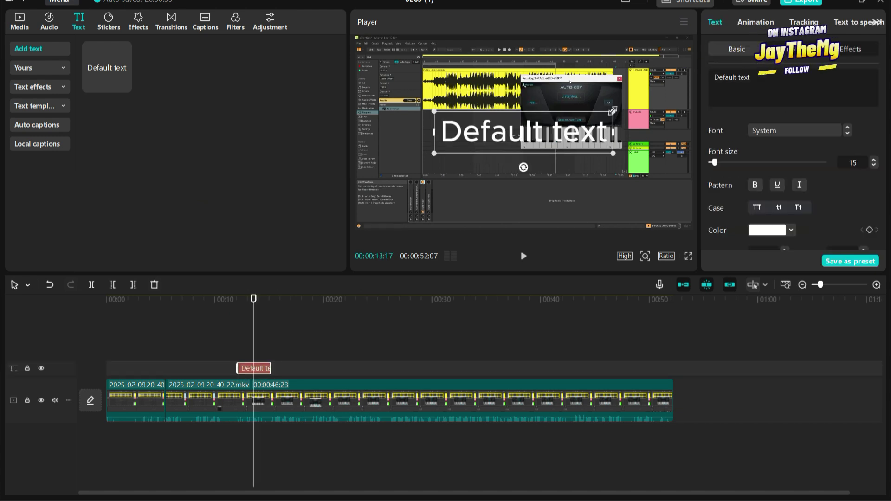
{"action": "left_click_drag", "start_coordinate": [613, 111], "coordinate": [603, 114]}
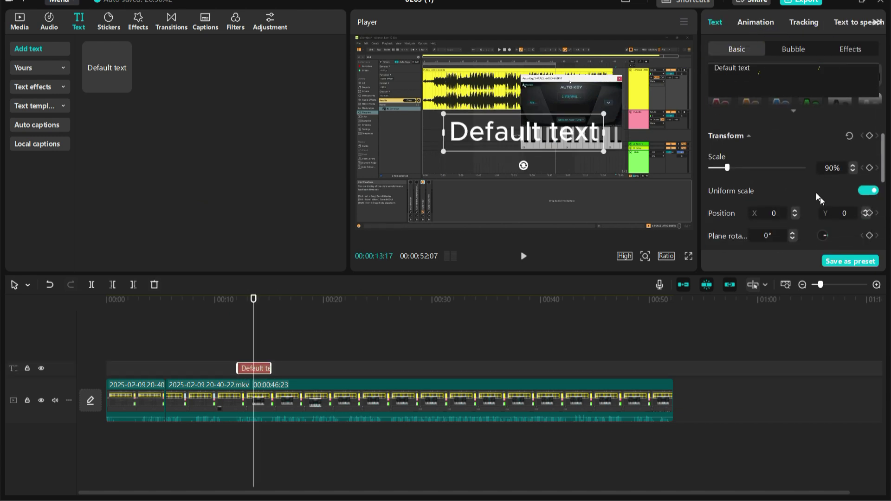
{"action": "scroll", "coordinate": [786, 145], "scroll_direction": "up", "scroll_amount": 3}
{"action": "scroll", "coordinate": [791, 145], "scroll_direction": "down", "scroll_amount": 5}
{"action": "scroll", "coordinate": [793, 144], "scroll_direction": "up", "scroll_amount": 6}
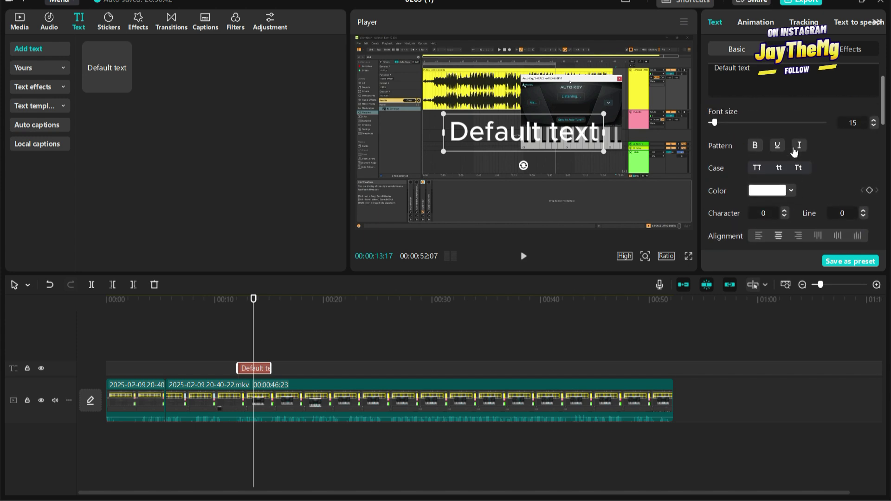
{"action": "double_click", "coordinate": [572, 135]}
{"action": "type", "text": "OBS"}
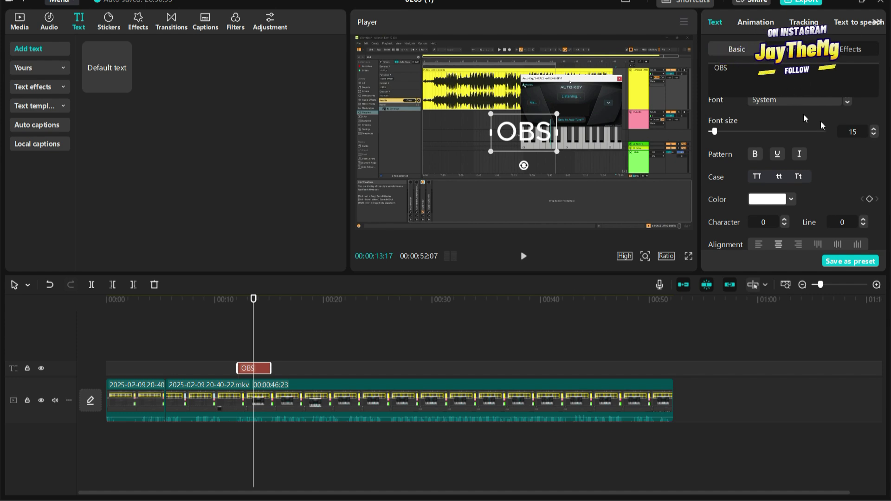
Step: Style the OBS title white with a black outline, enlarge it, and move it down-left
{"action": "scroll", "coordinate": [850, 167], "scroll_direction": "down", "scroll_amount": 5}
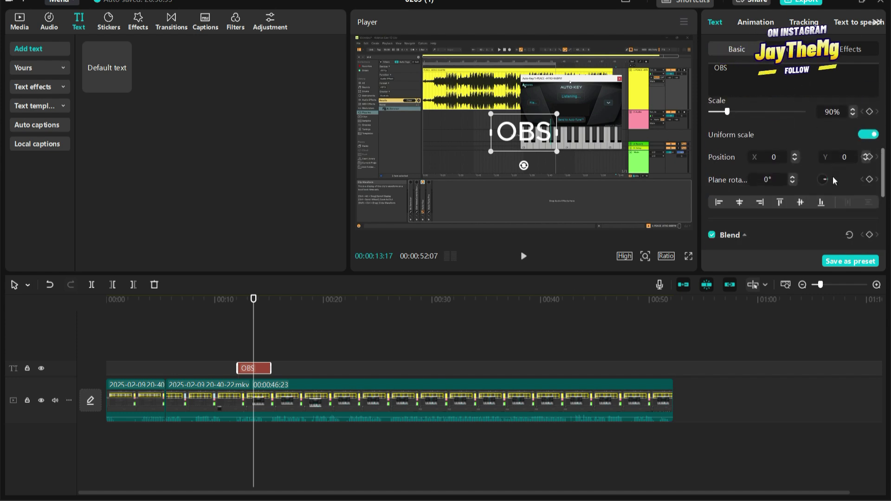
{"action": "scroll", "coordinate": [831, 174], "scroll_direction": "up", "scroll_amount": 6}
{"action": "scroll", "coordinate": [817, 180], "scroll_direction": "down", "scroll_amount": 1}
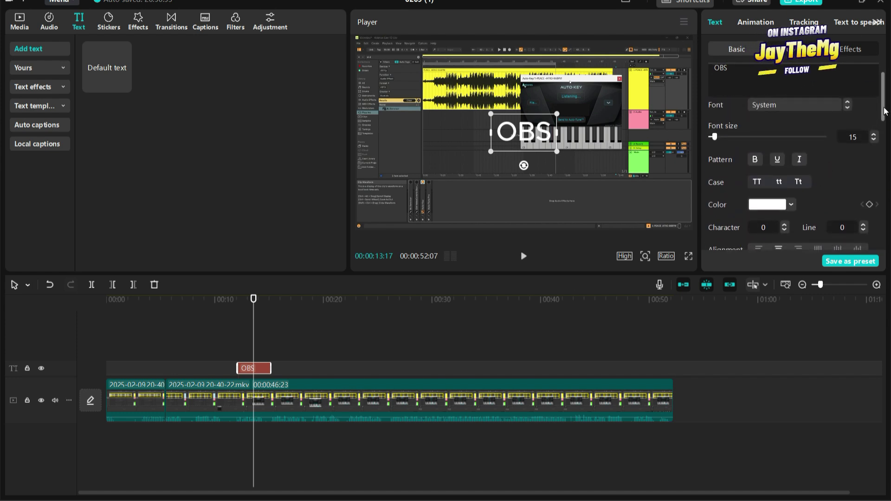
{"action": "left_click_drag", "start_coordinate": [884, 112], "coordinate": [884, 140]}
{"action": "left_click", "coordinate": [750, 201]}
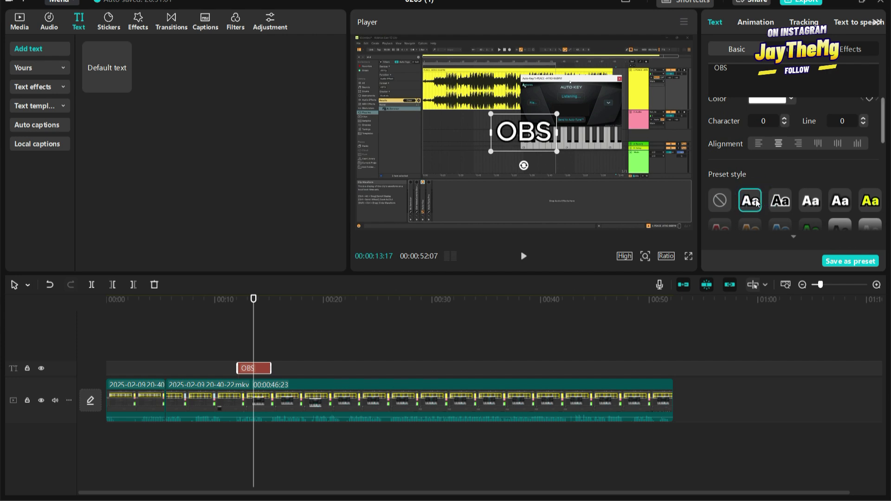
{"action": "left_click", "coordinate": [867, 203]}
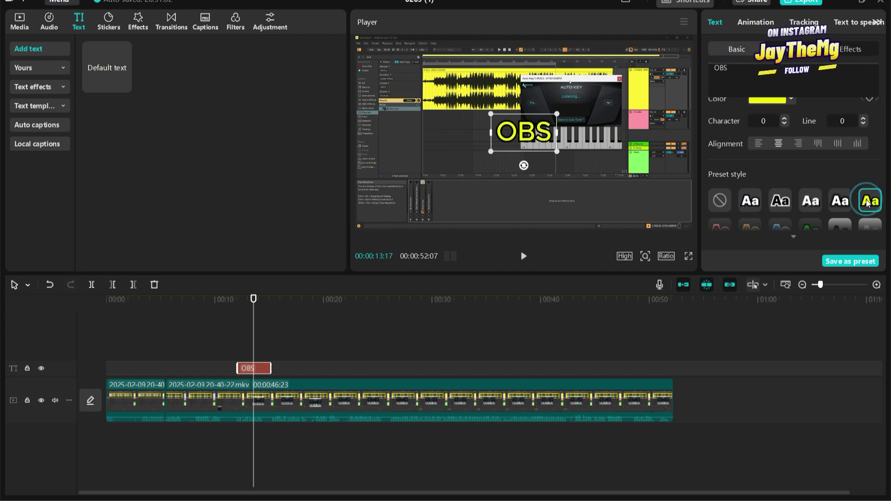
{"action": "left_click", "coordinate": [779, 200]}
{"action": "left_click_drag", "start_coordinate": [556, 151], "coordinate": [589, 187]}
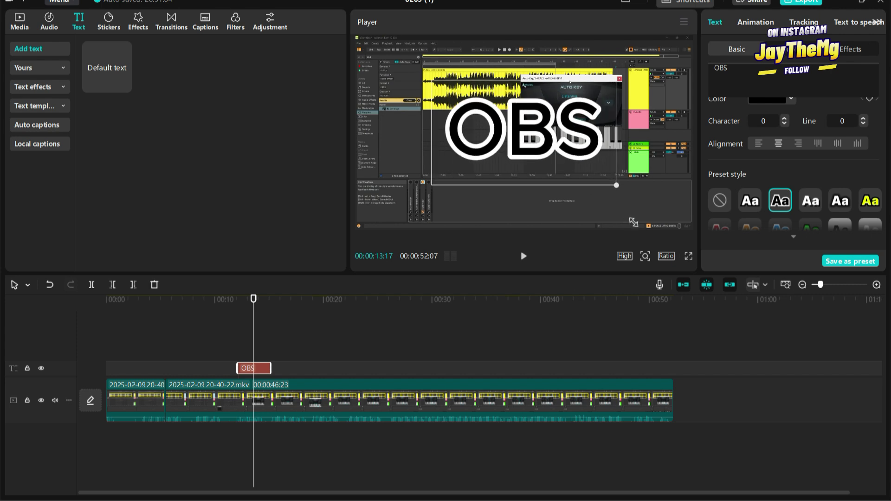
{"action": "left_click_drag", "start_coordinate": [514, 139], "coordinate": [469, 145]}
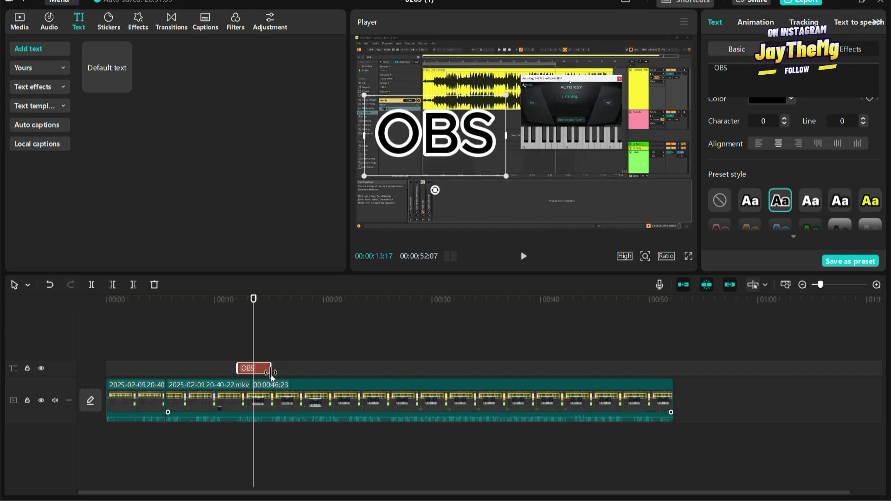
Step: Trim the OBS text clip shorter and preview where the title starts and ends
{"action": "left_click_drag", "start_coordinate": [271, 372], "coordinate": [253, 372]}
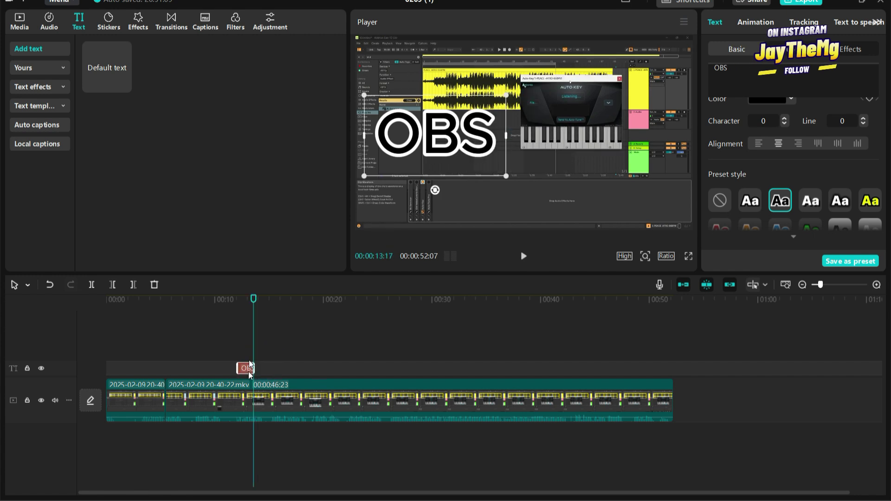
{"action": "left_click", "coordinate": [238, 304]}
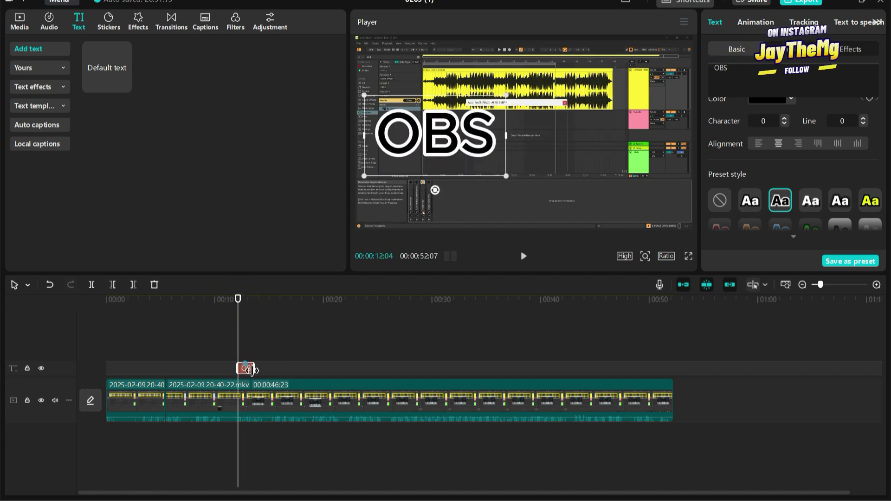
{"action": "left_click_drag", "start_coordinate": [252, 370], "coordinate": [249, 367]}
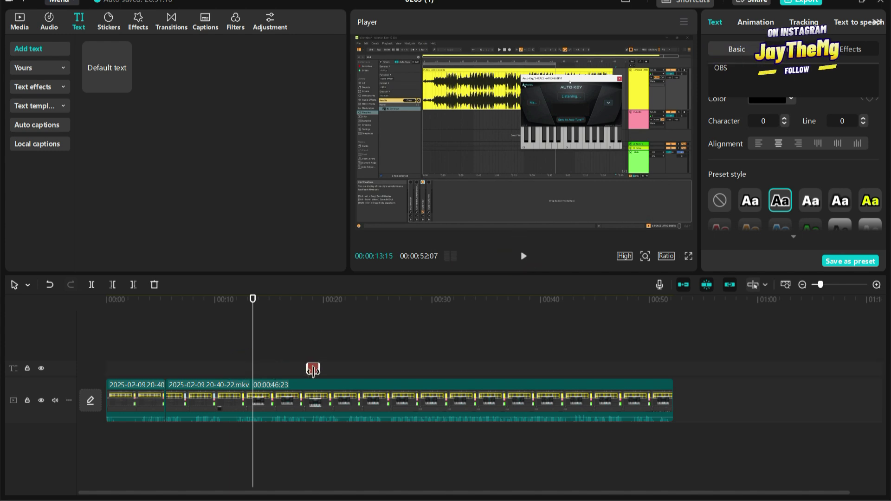
{"action": "left_click", "coordinate": [308, 299]}
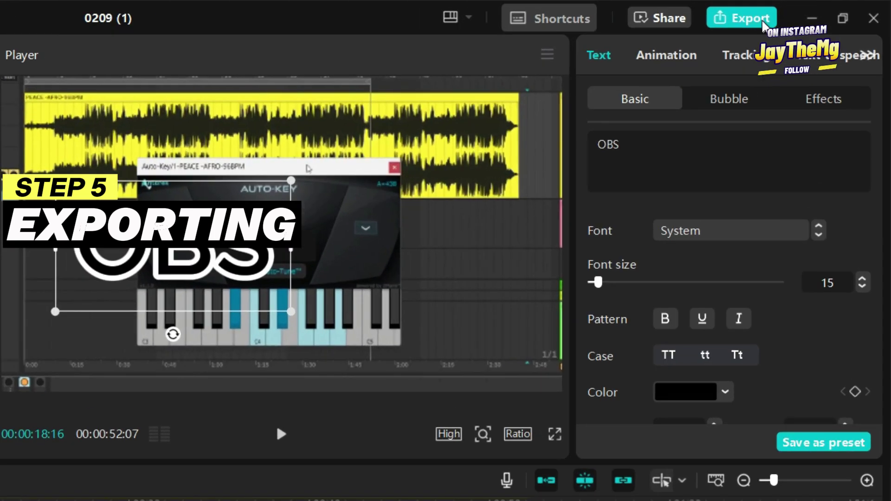
Step: Open the Export dialog and set the file name to OBS, keeping 1080P, H.264, mp4, 30fps
{"action": "left_click", "coordinate": [763, 22]}
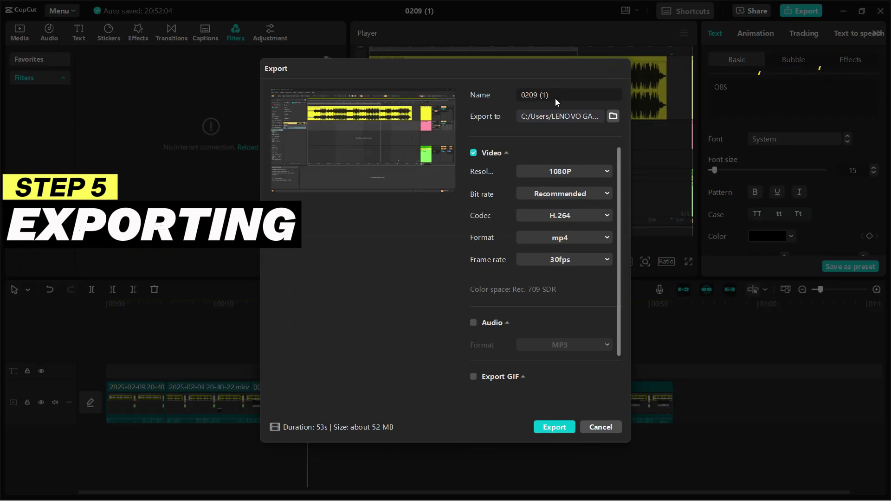
{"action": "left_click", "coordinate": [550, 94]}
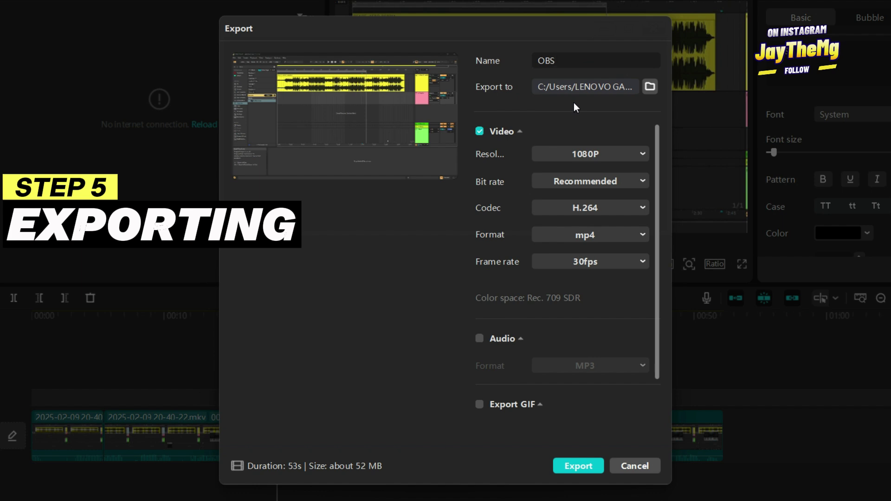